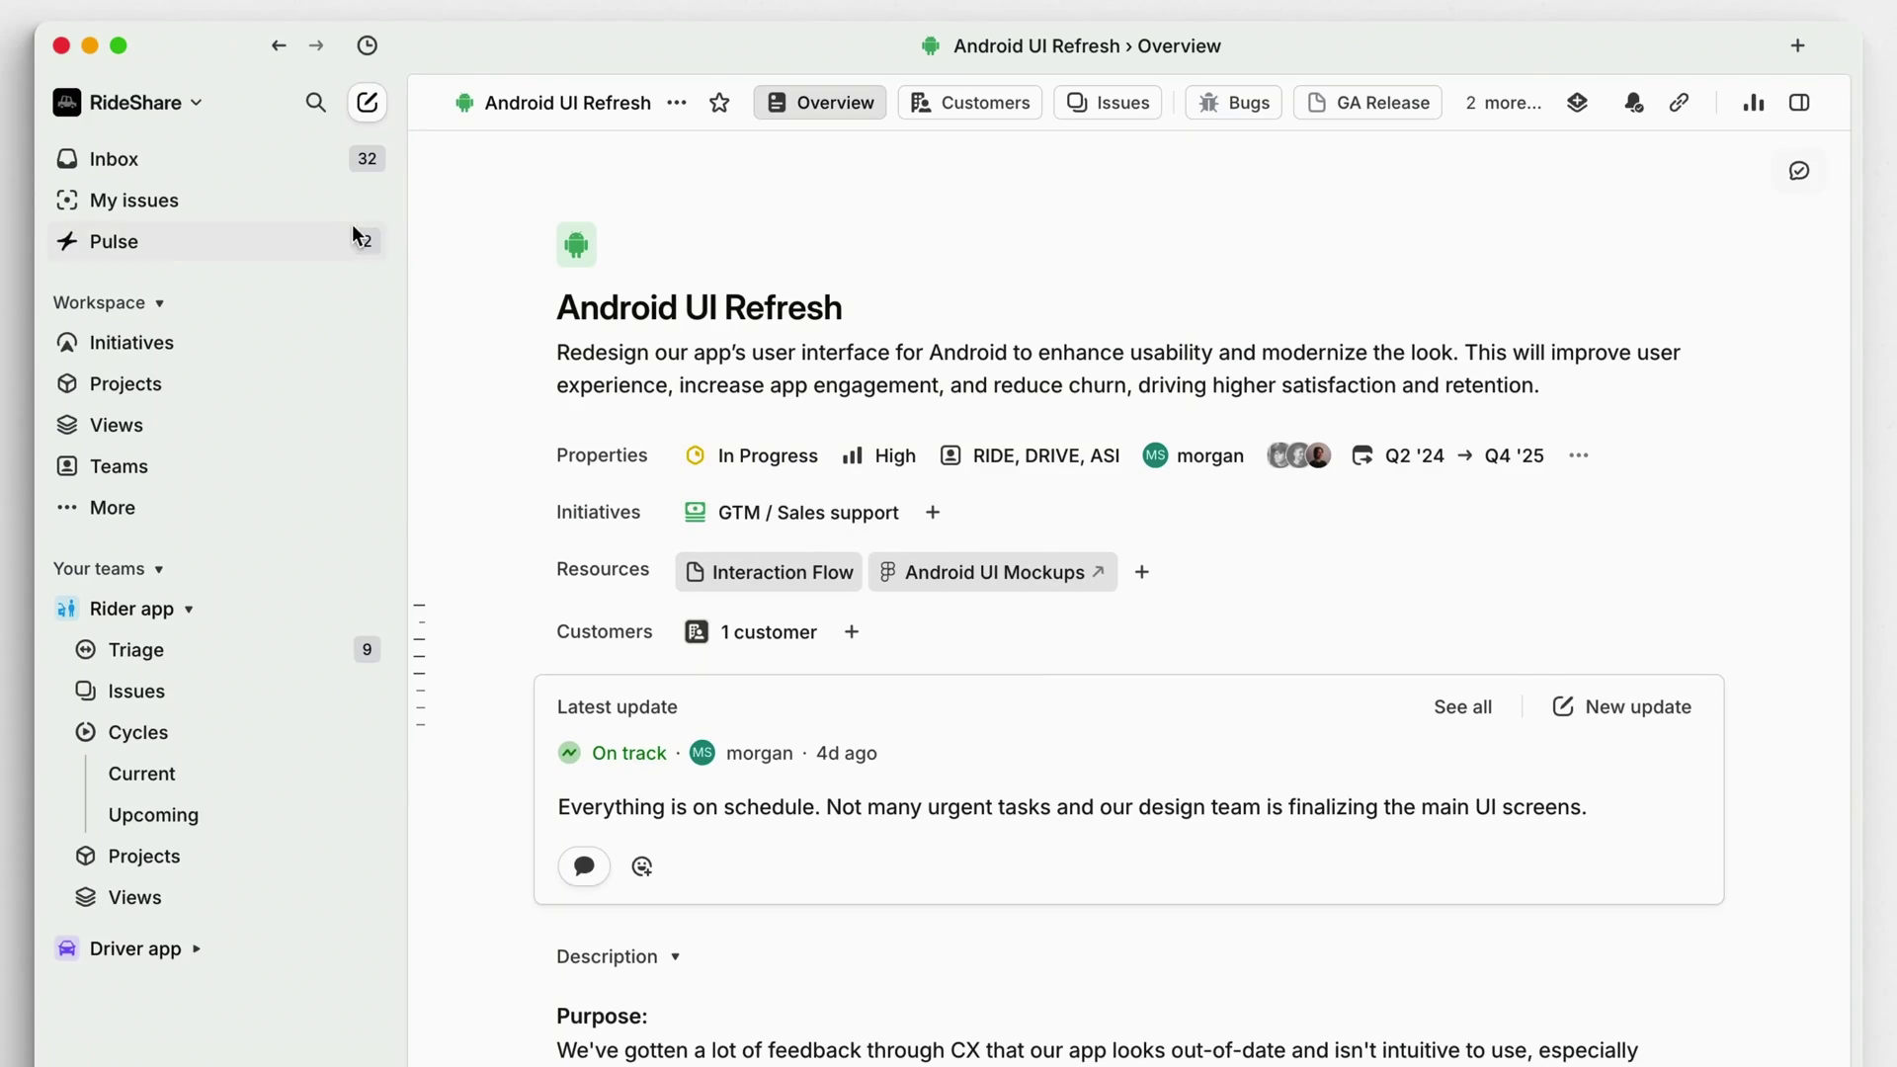
Review the Inbox notifications, then bring up the Rider app triage queue of 9 issues
click(308, 172)
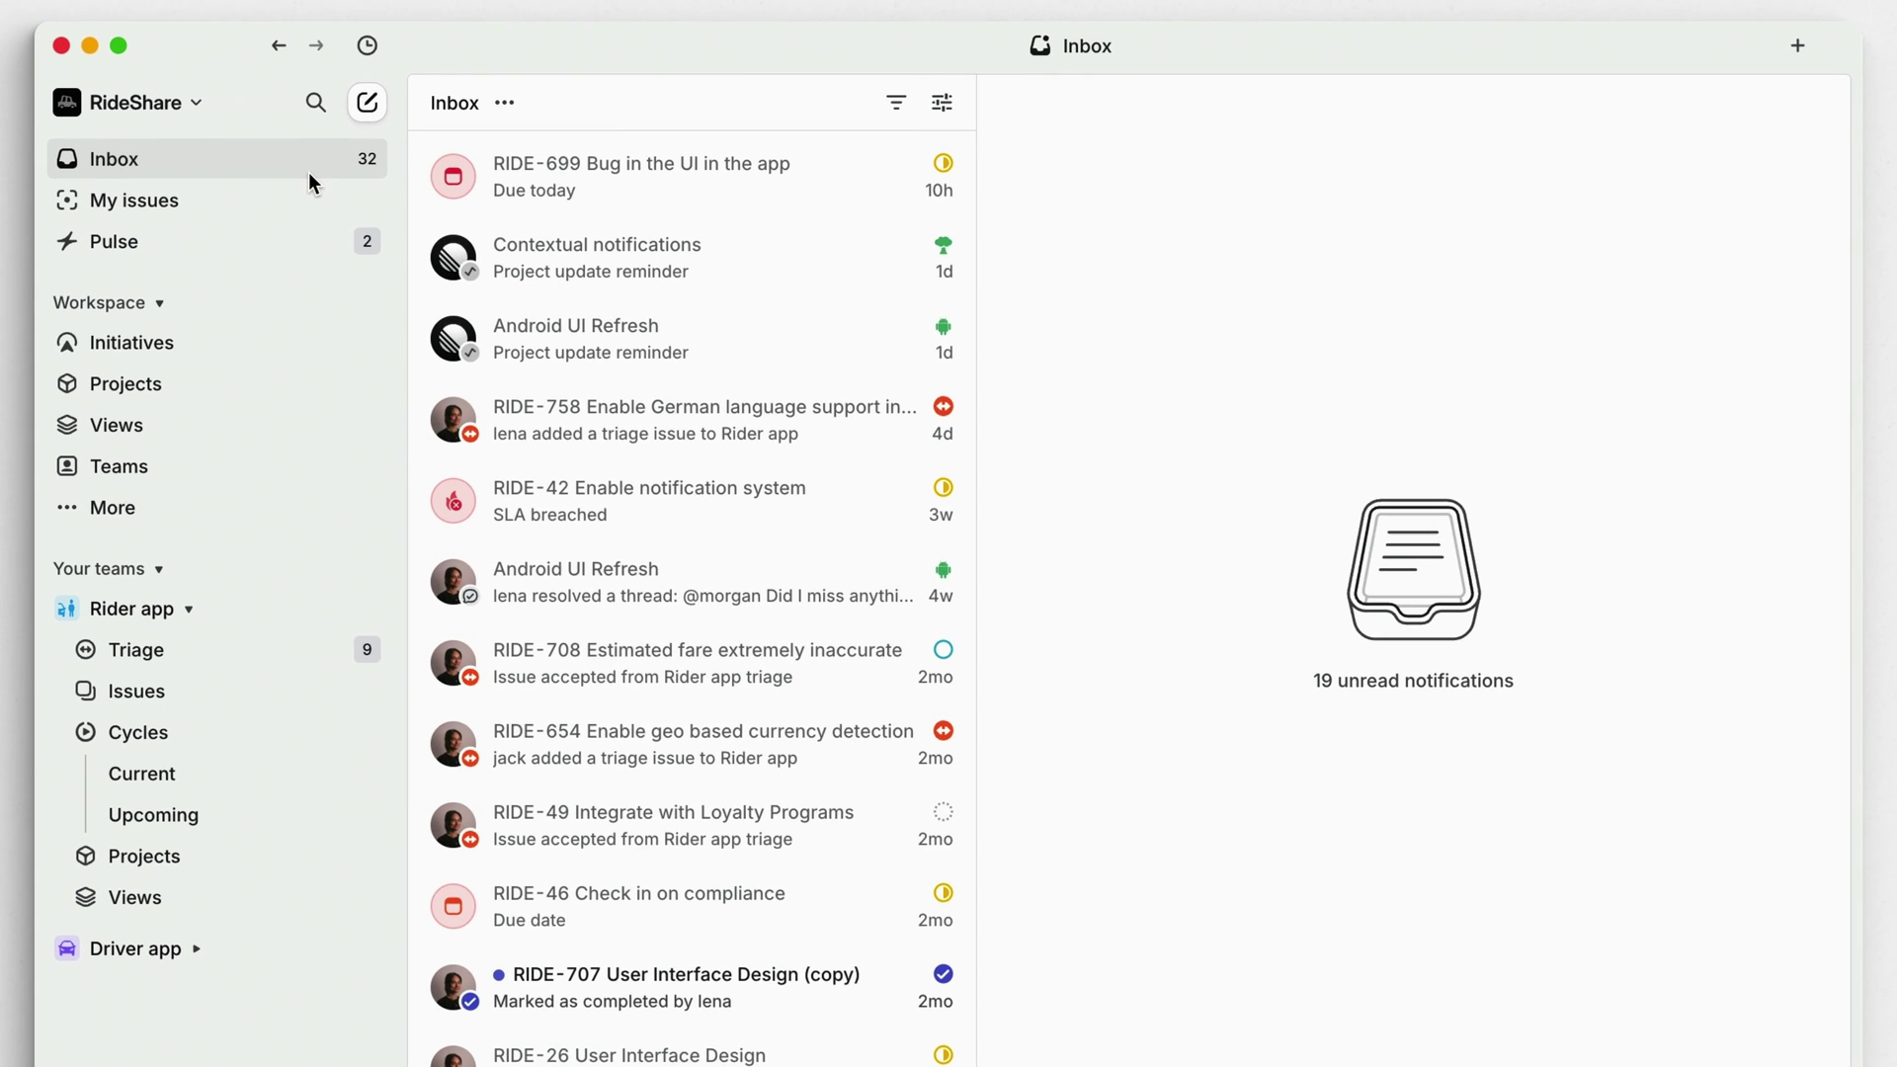
click(115, 645)
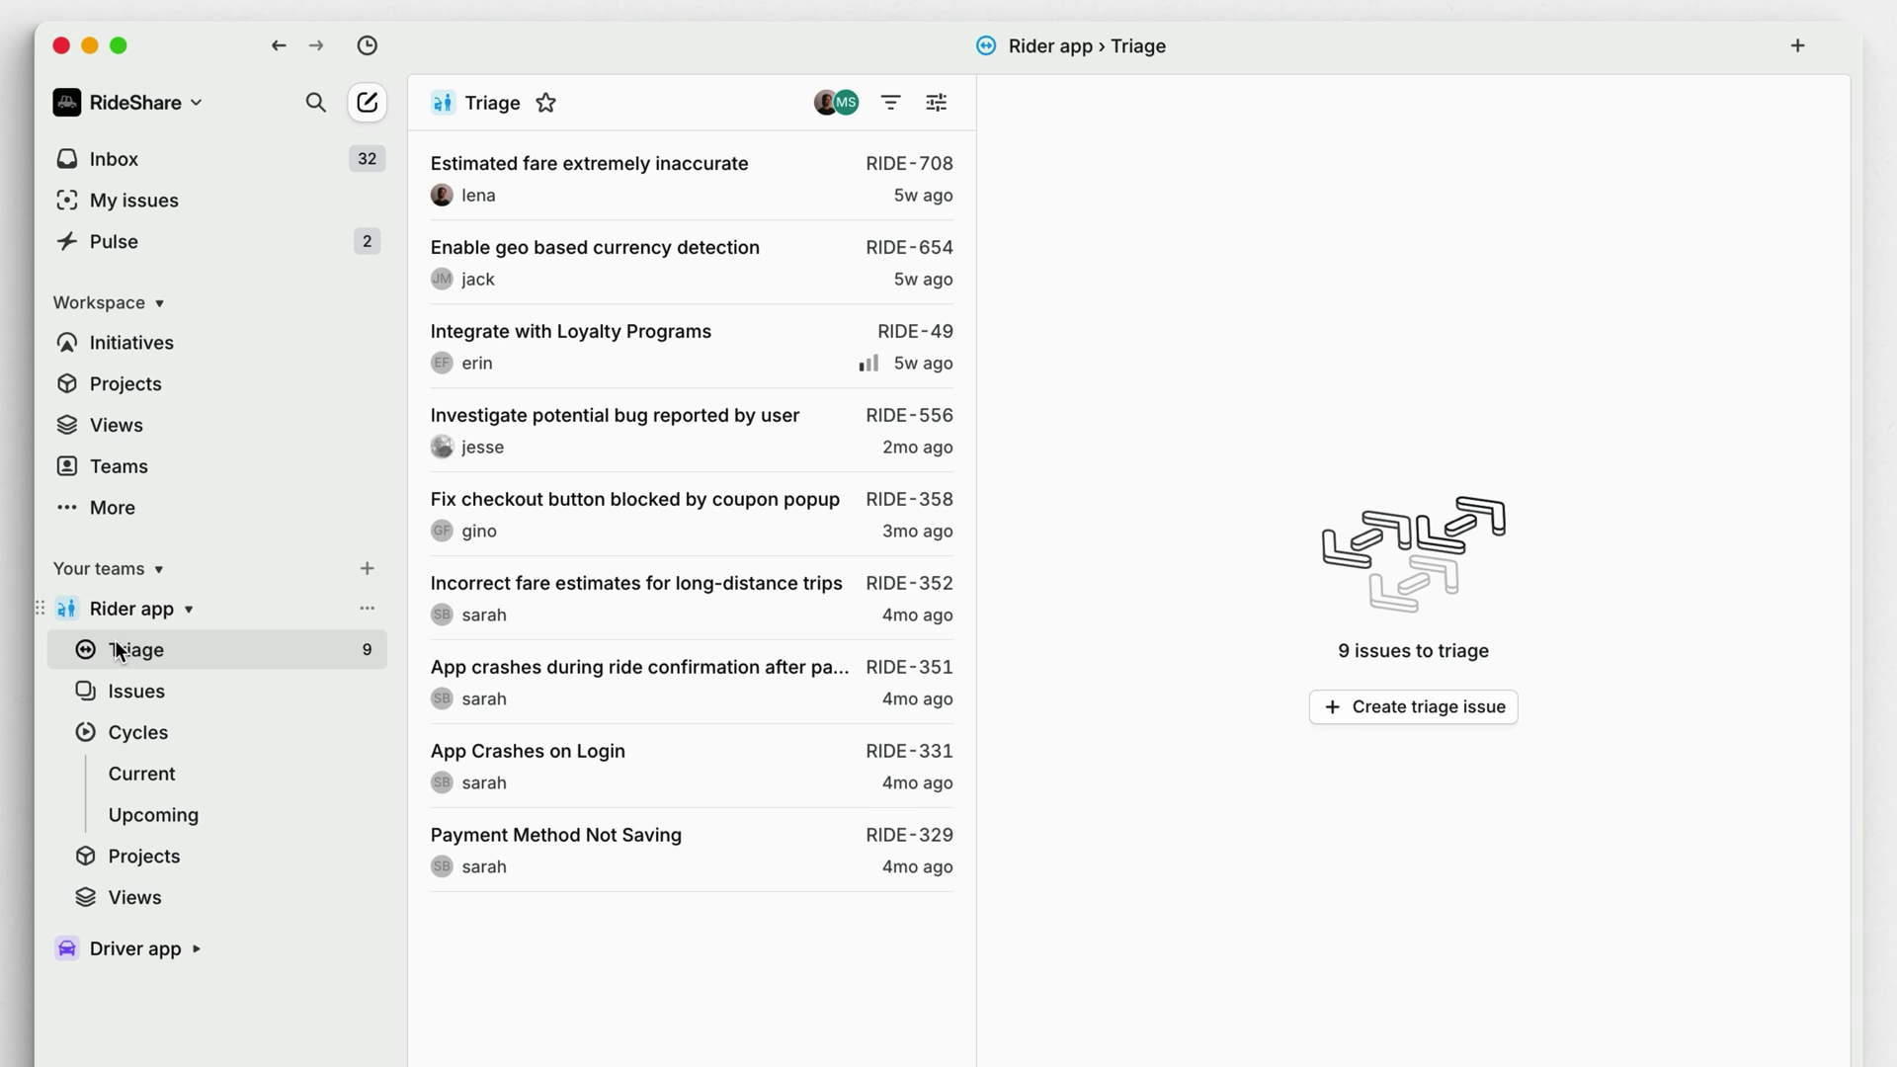
Group the My issues assigned list by Focus so the 5 urgent issues appear first
click(144, 209)
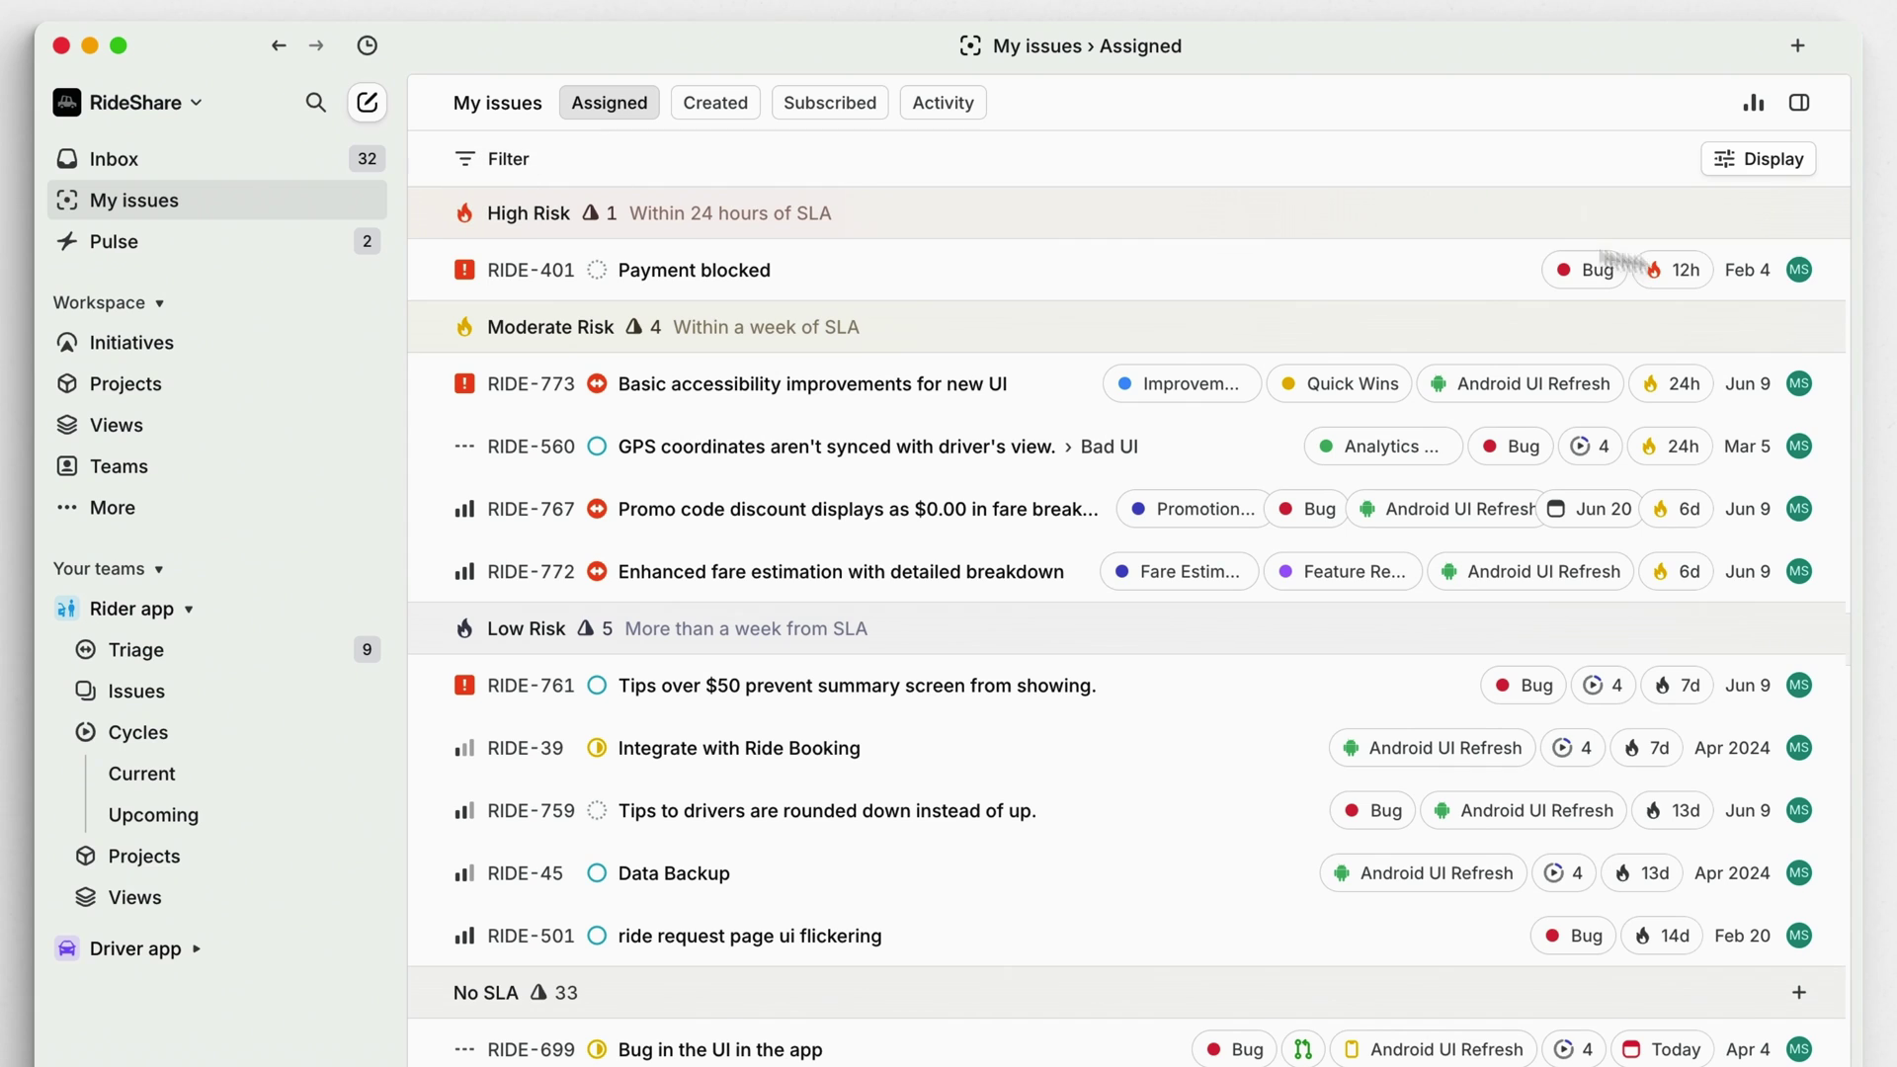
click(1756, 162)
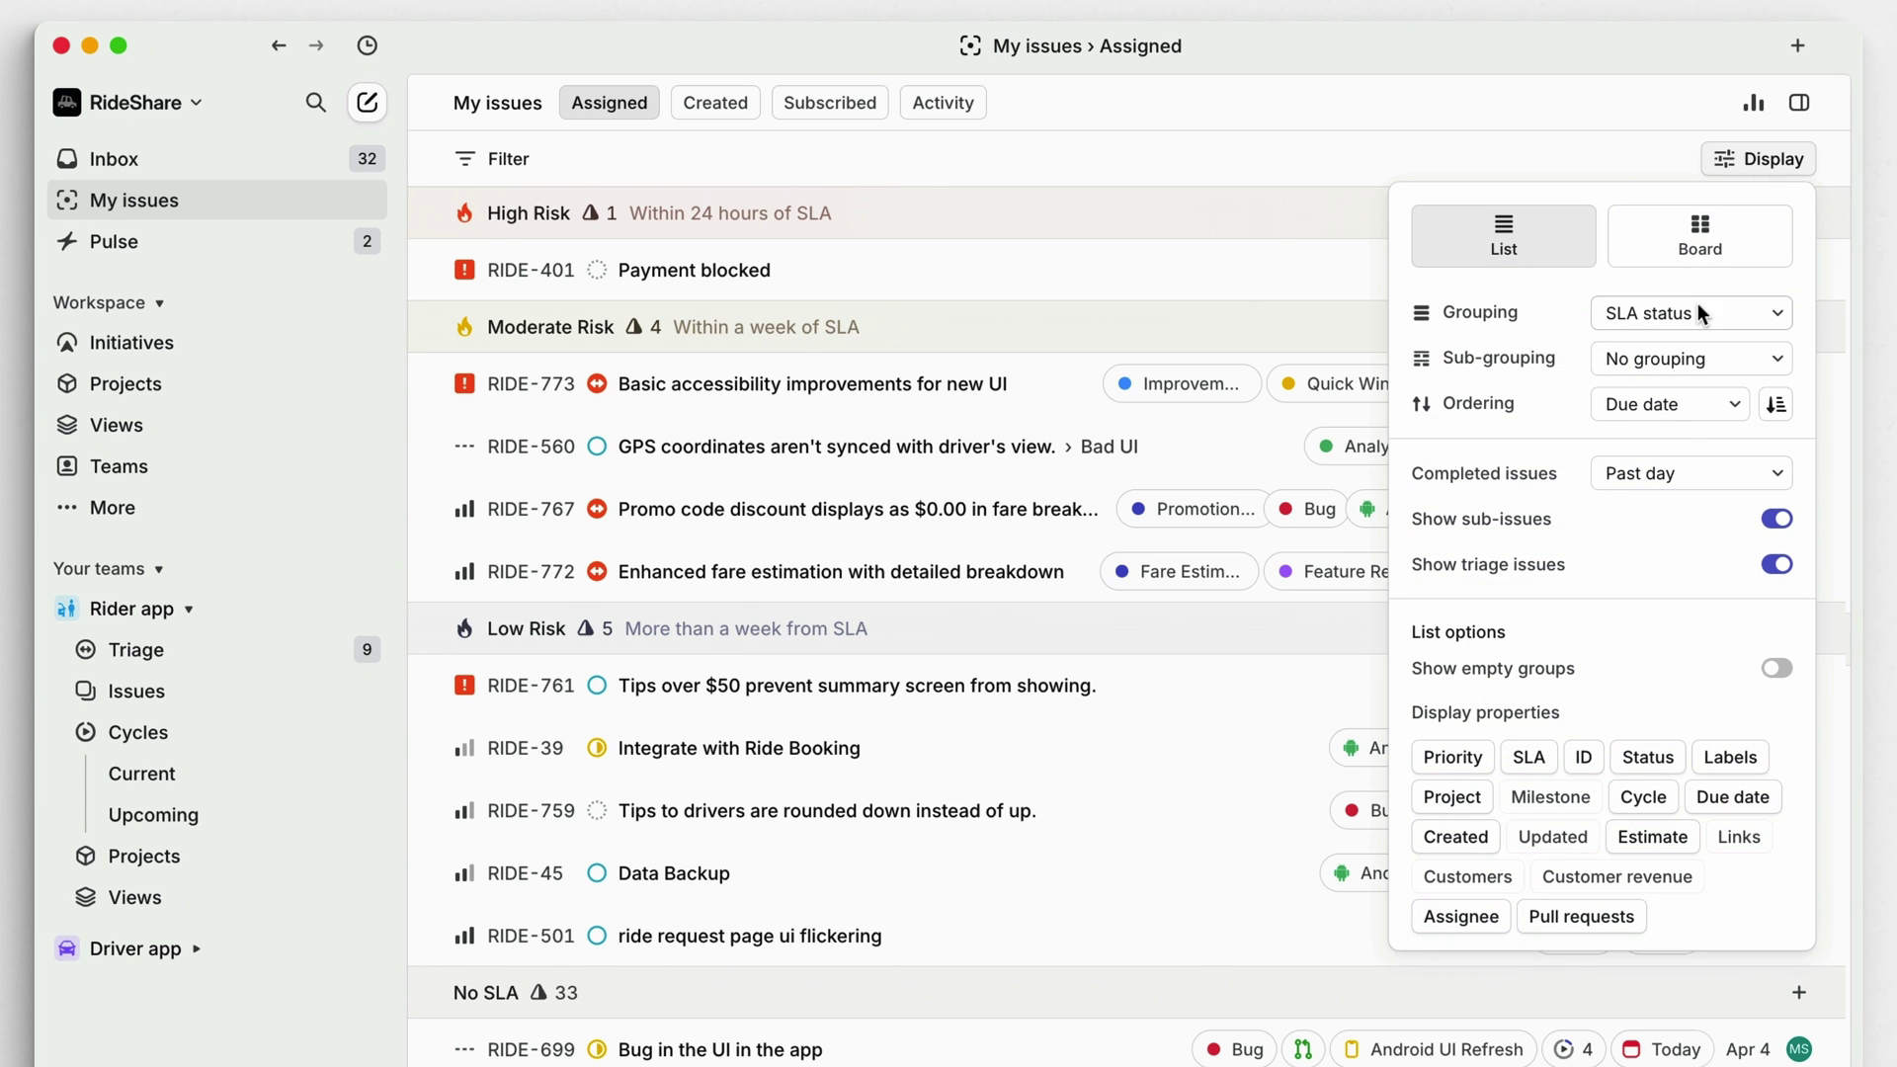
click(1698, 313)
click(1650, 392)
click(1727, 158)
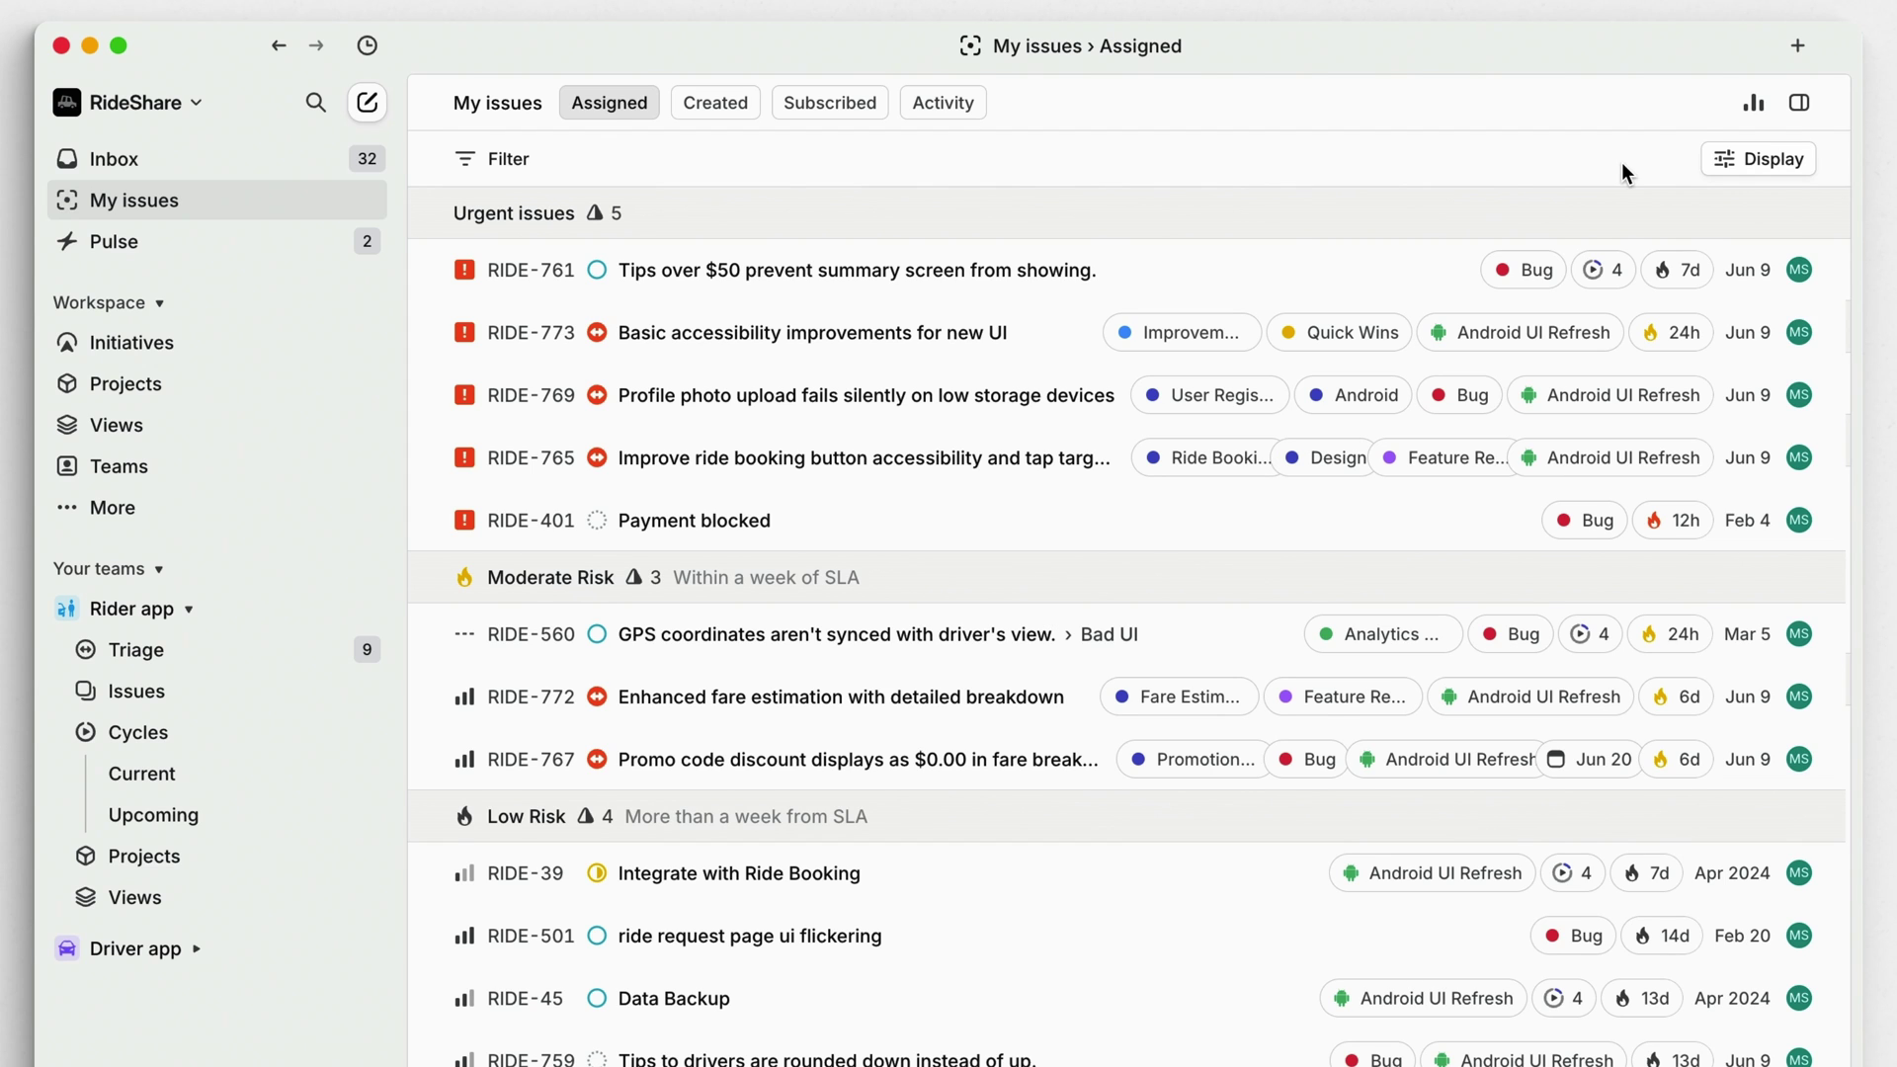
Filter my assigned issues to those labelled Bug
click(525, 160)
text(lab)
key(Return)
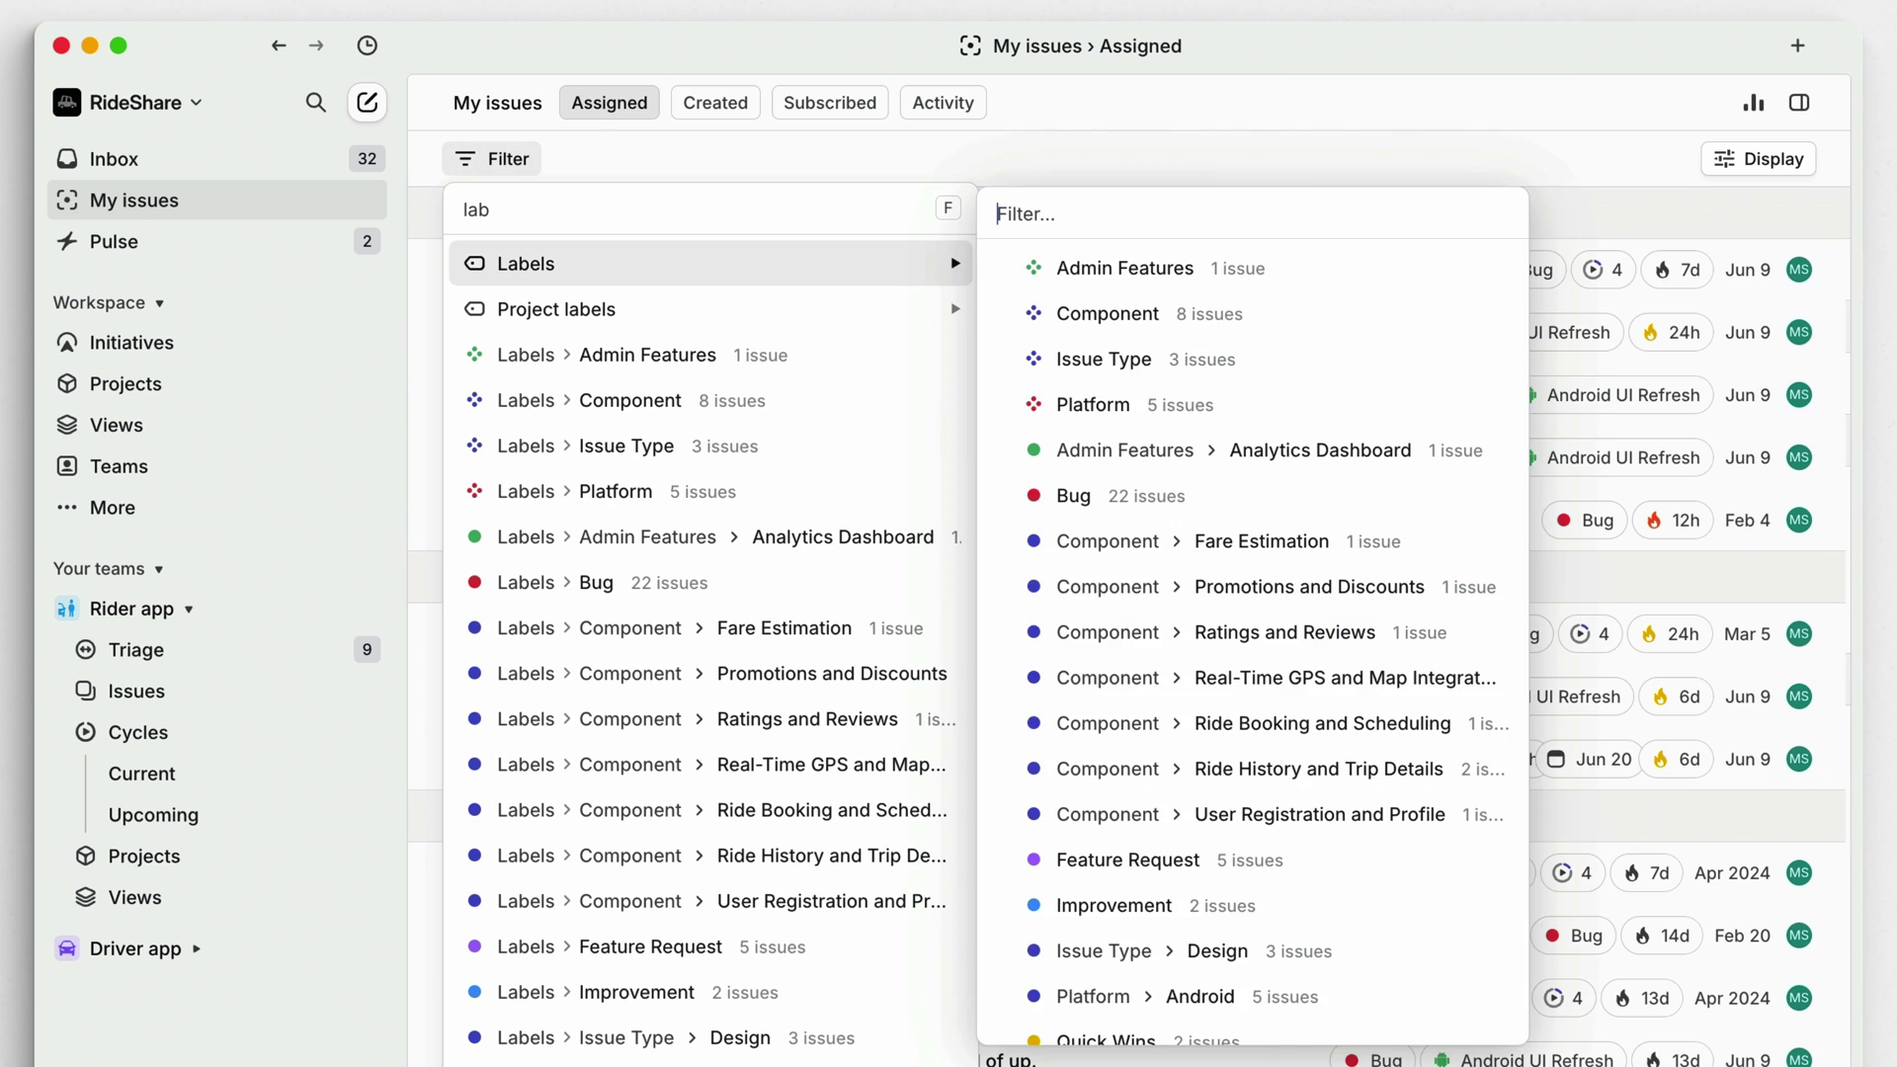
text(bu)
key(Return)
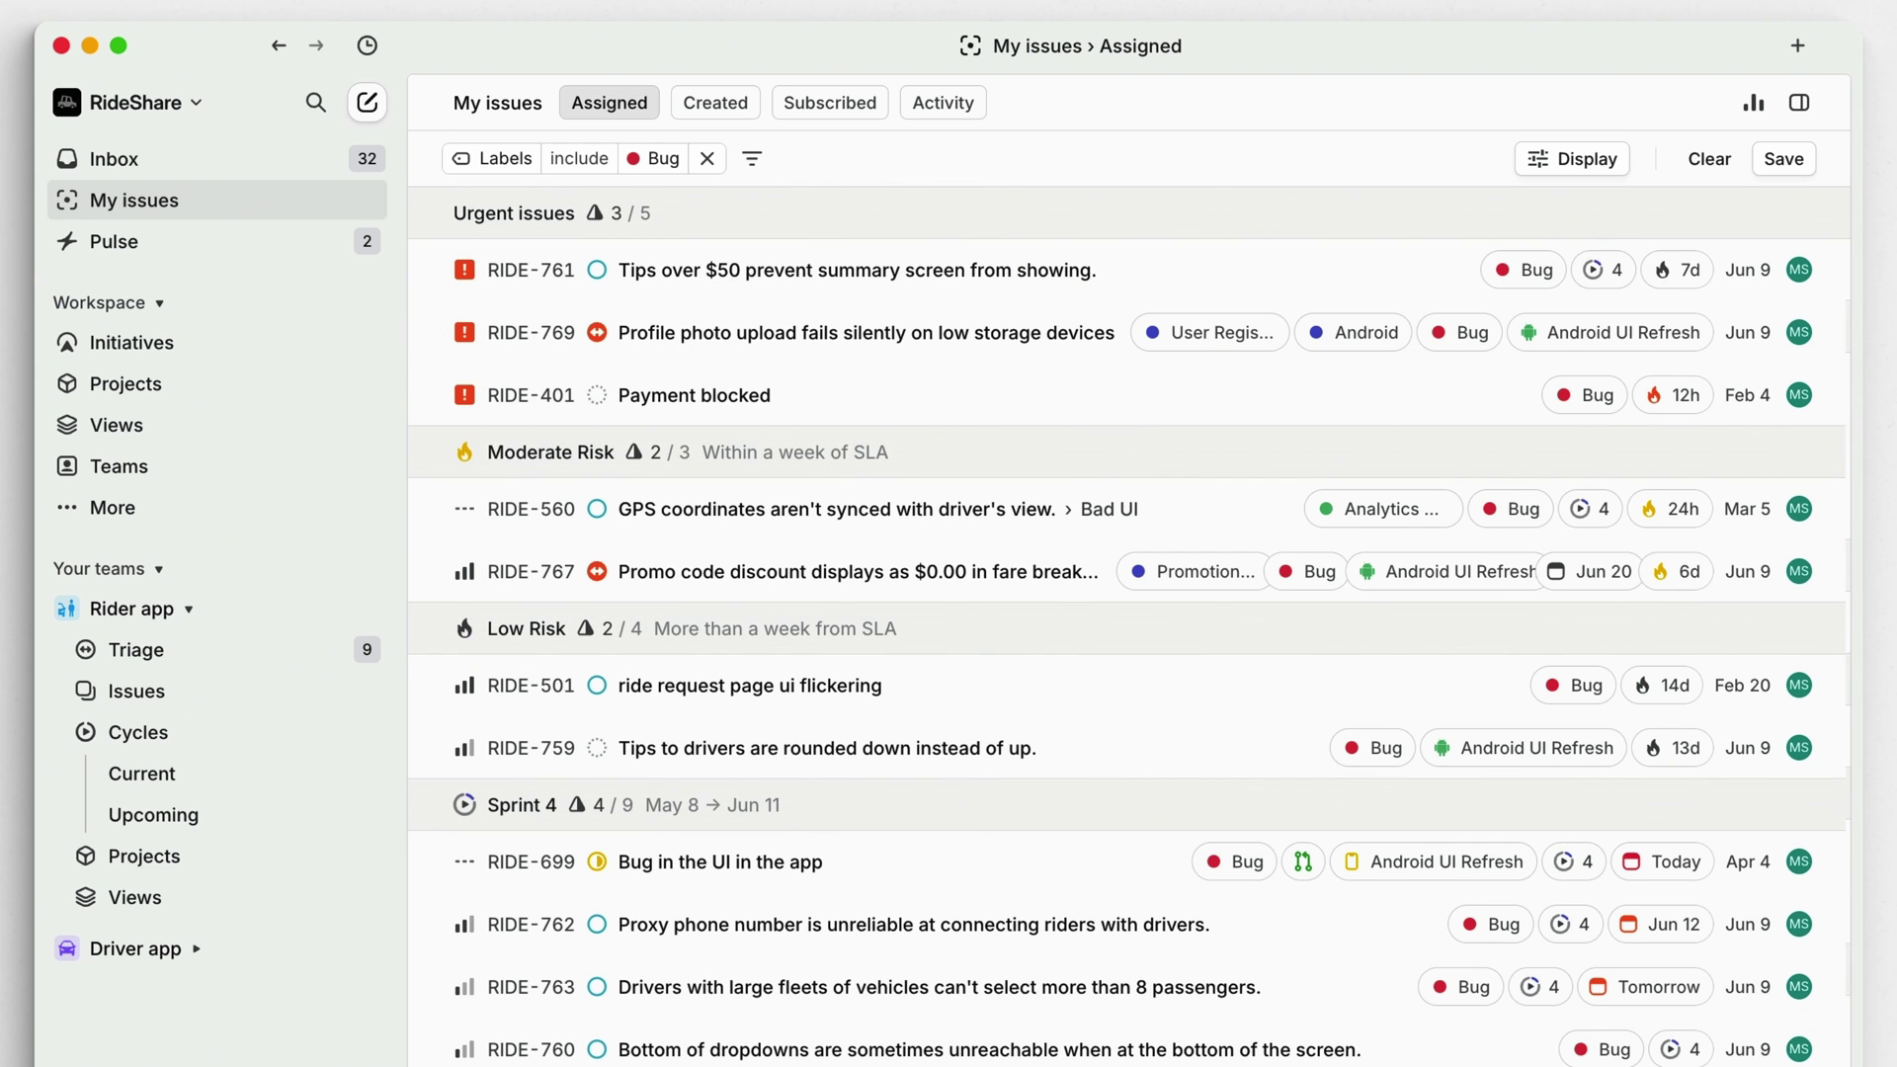
Group the Bug-filtered issues by SLA status
click(1606, 160)
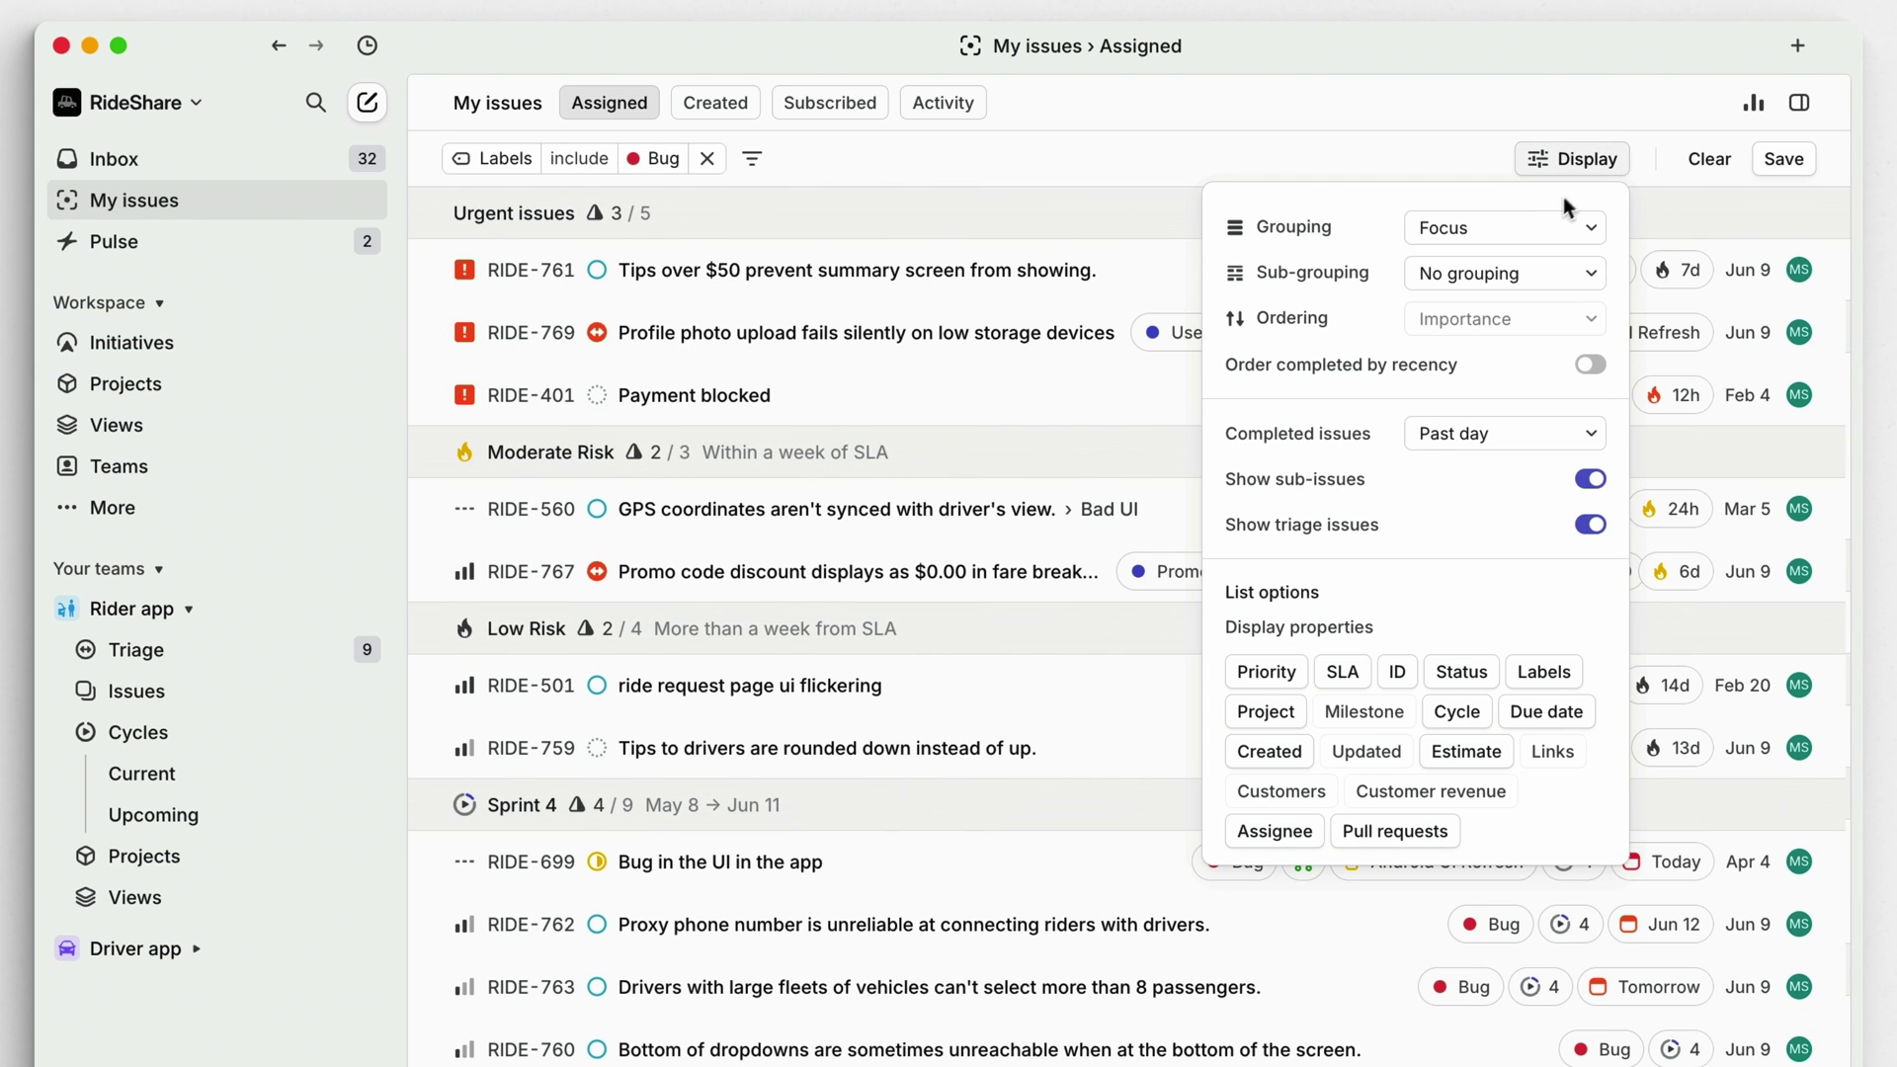
click(1544, 225)
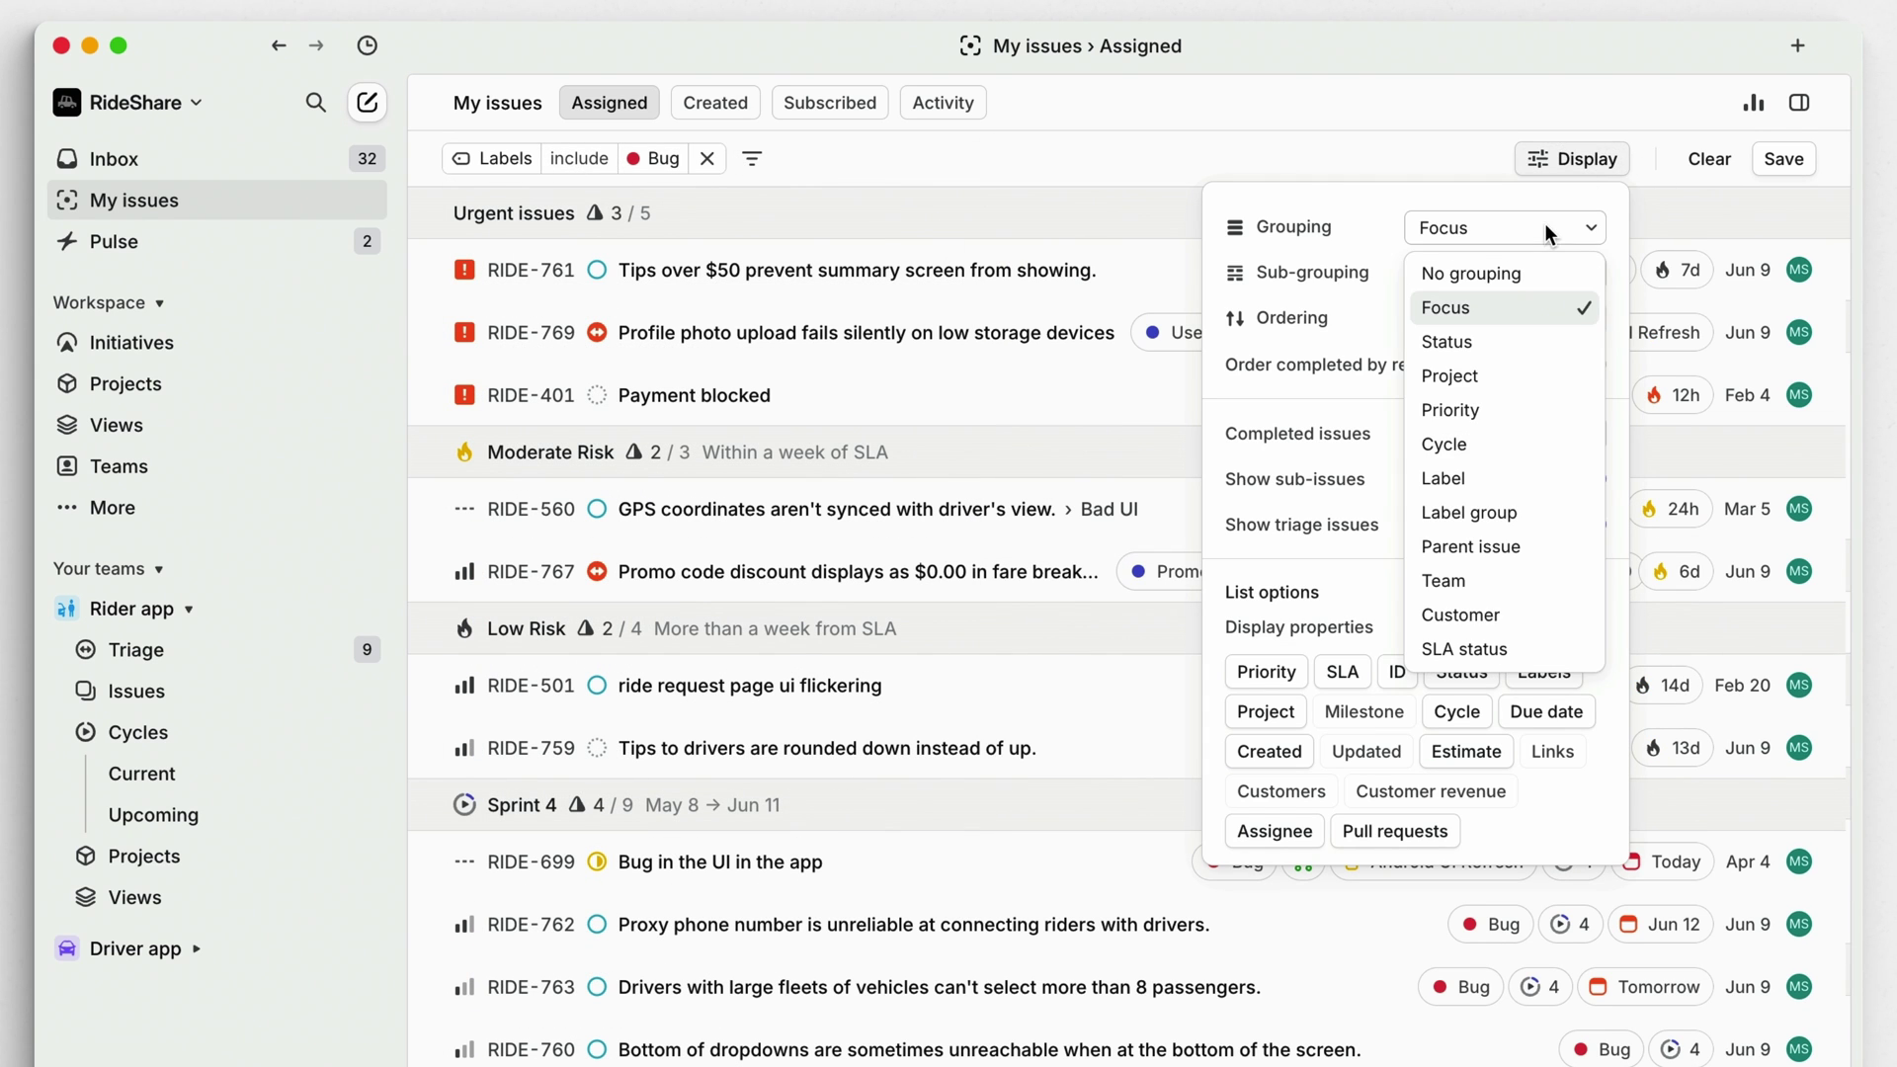
click(1469, 650)
click(1427, 160)
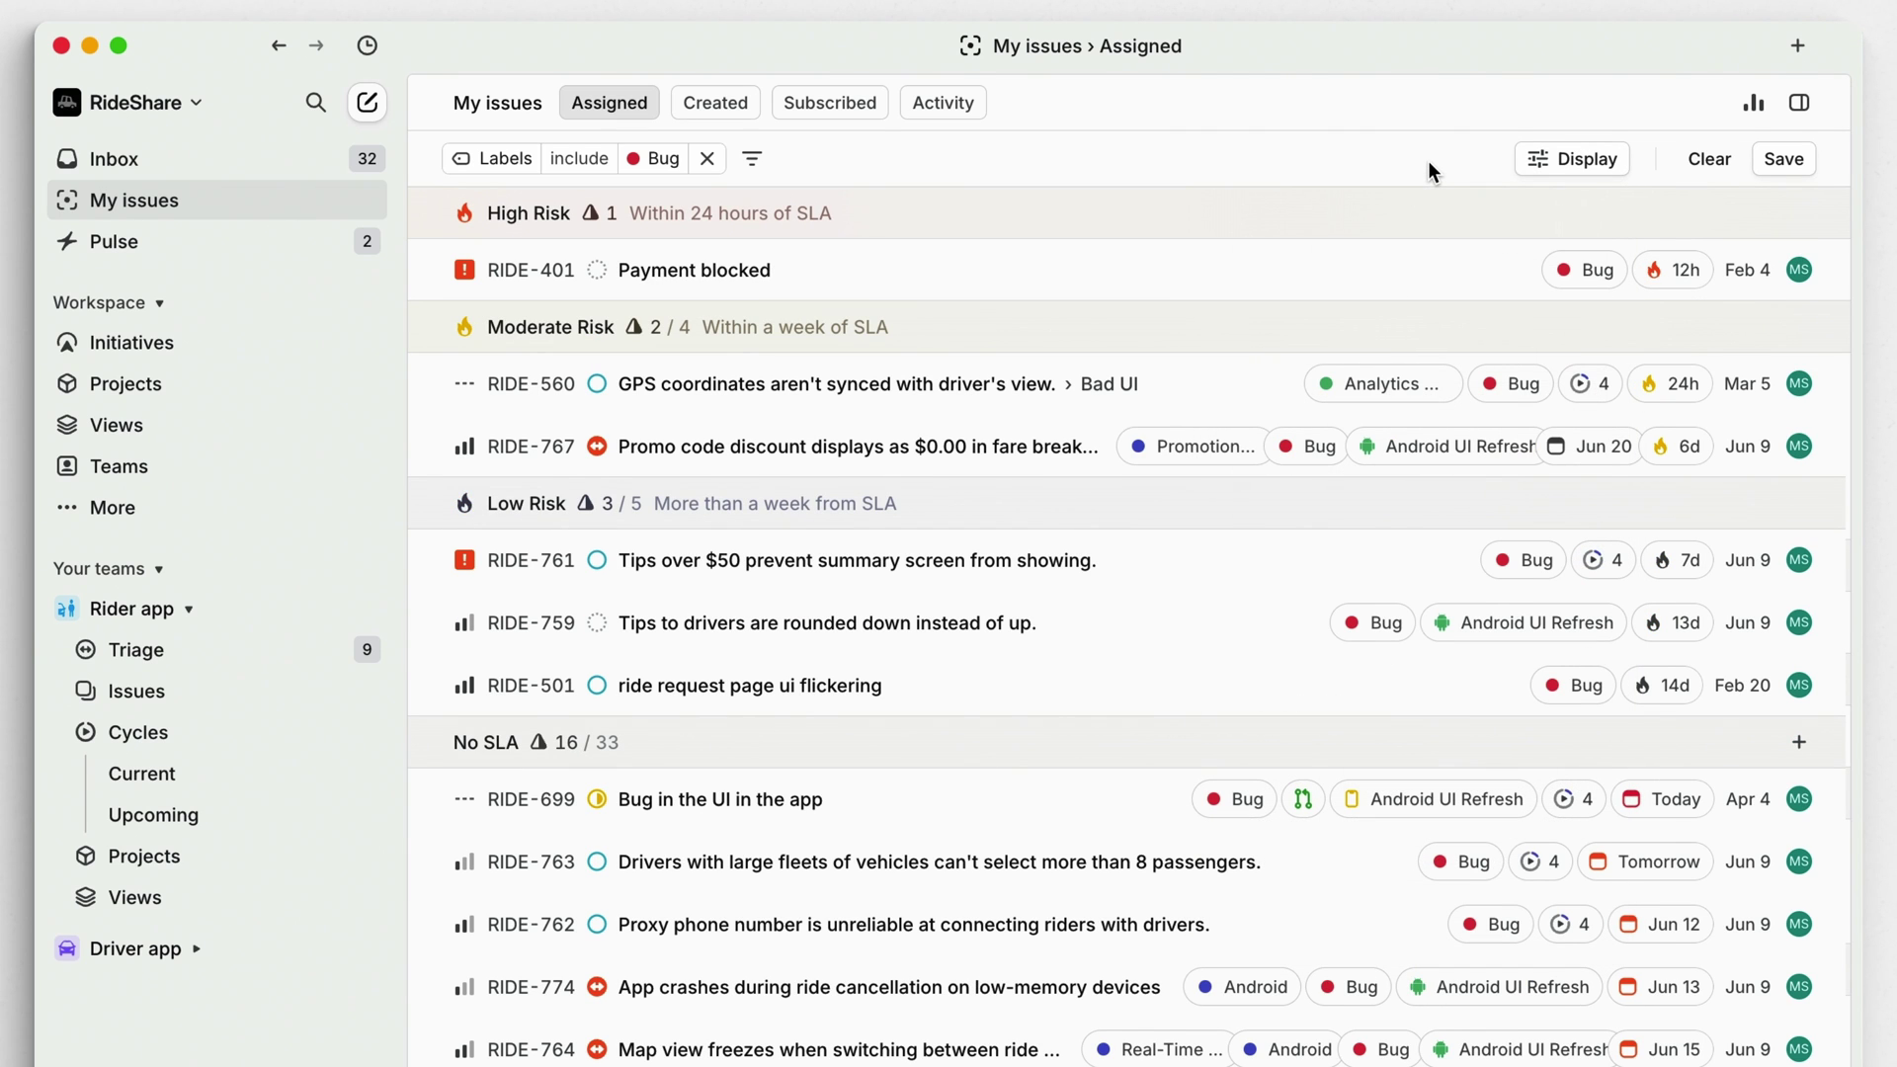
Add a Current cycle filter, then go to the Projects list
click(749, 163)
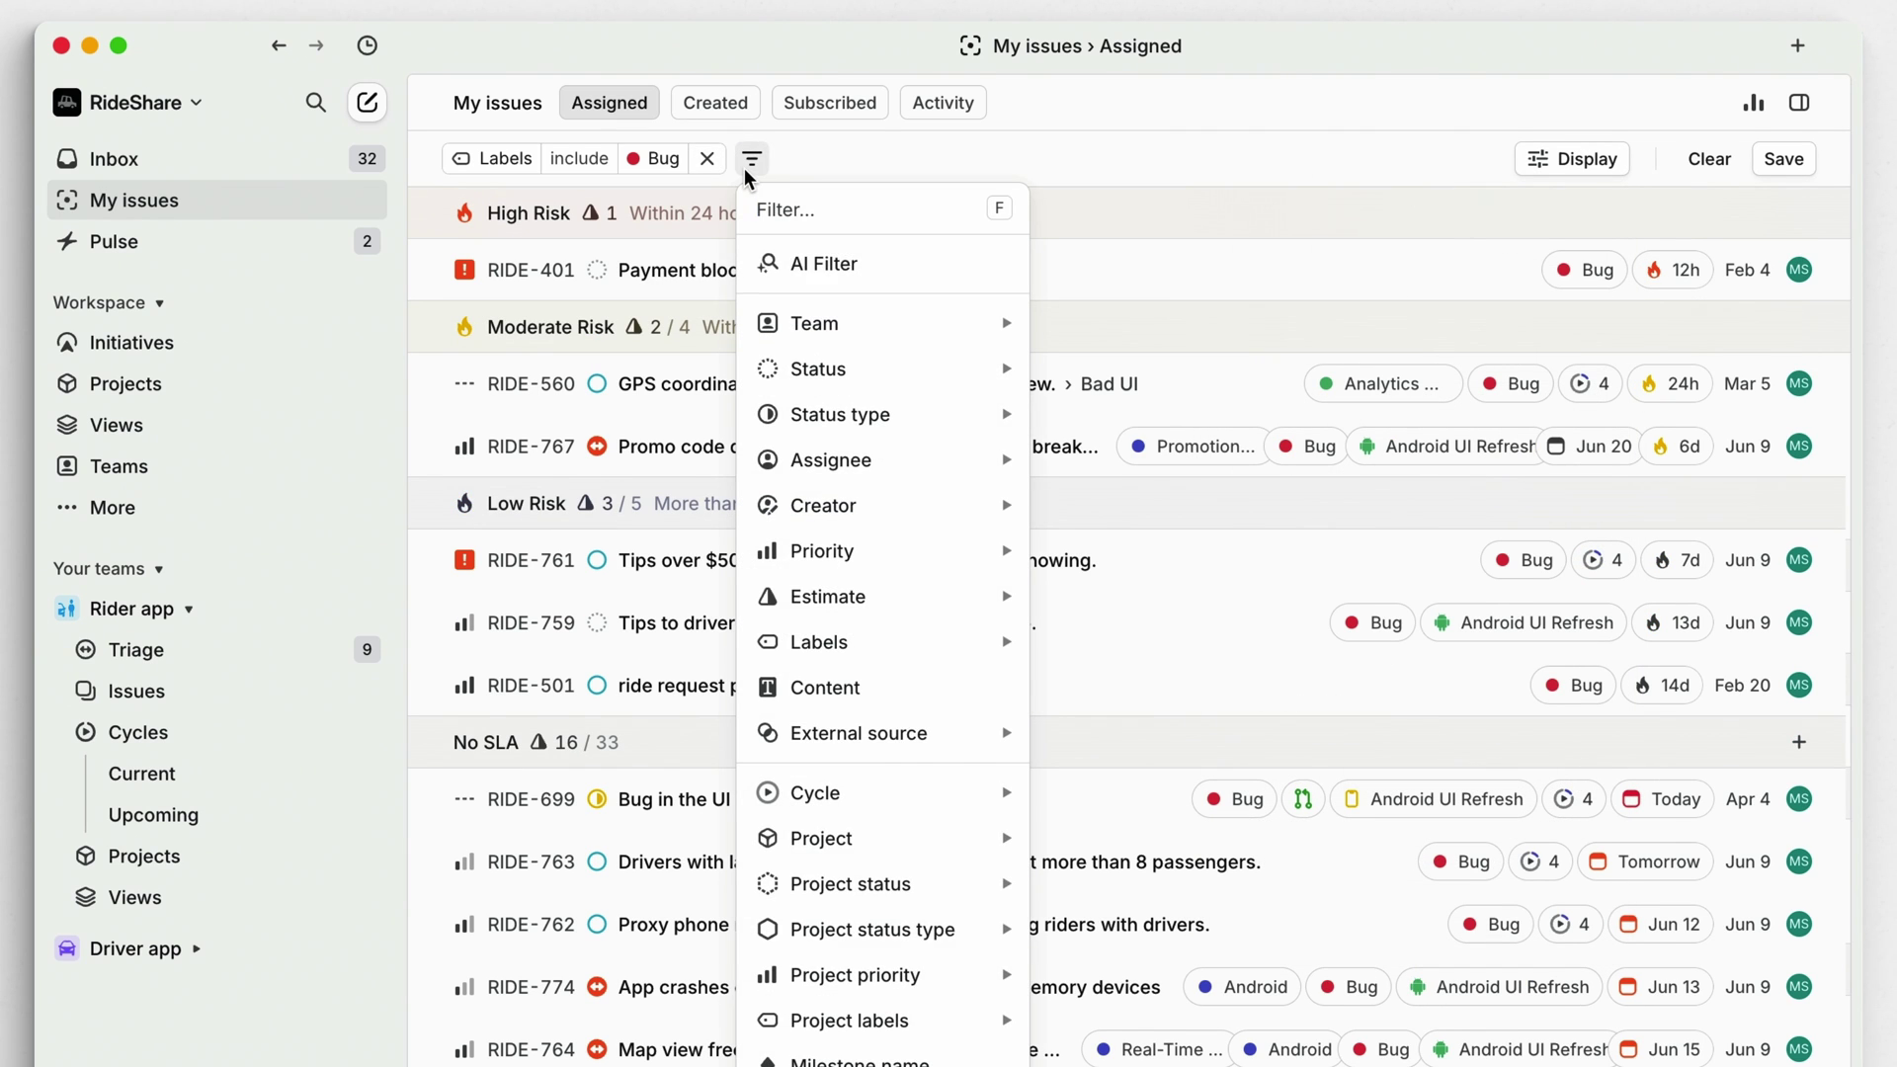
text(c)
mouse_move(919, 356)
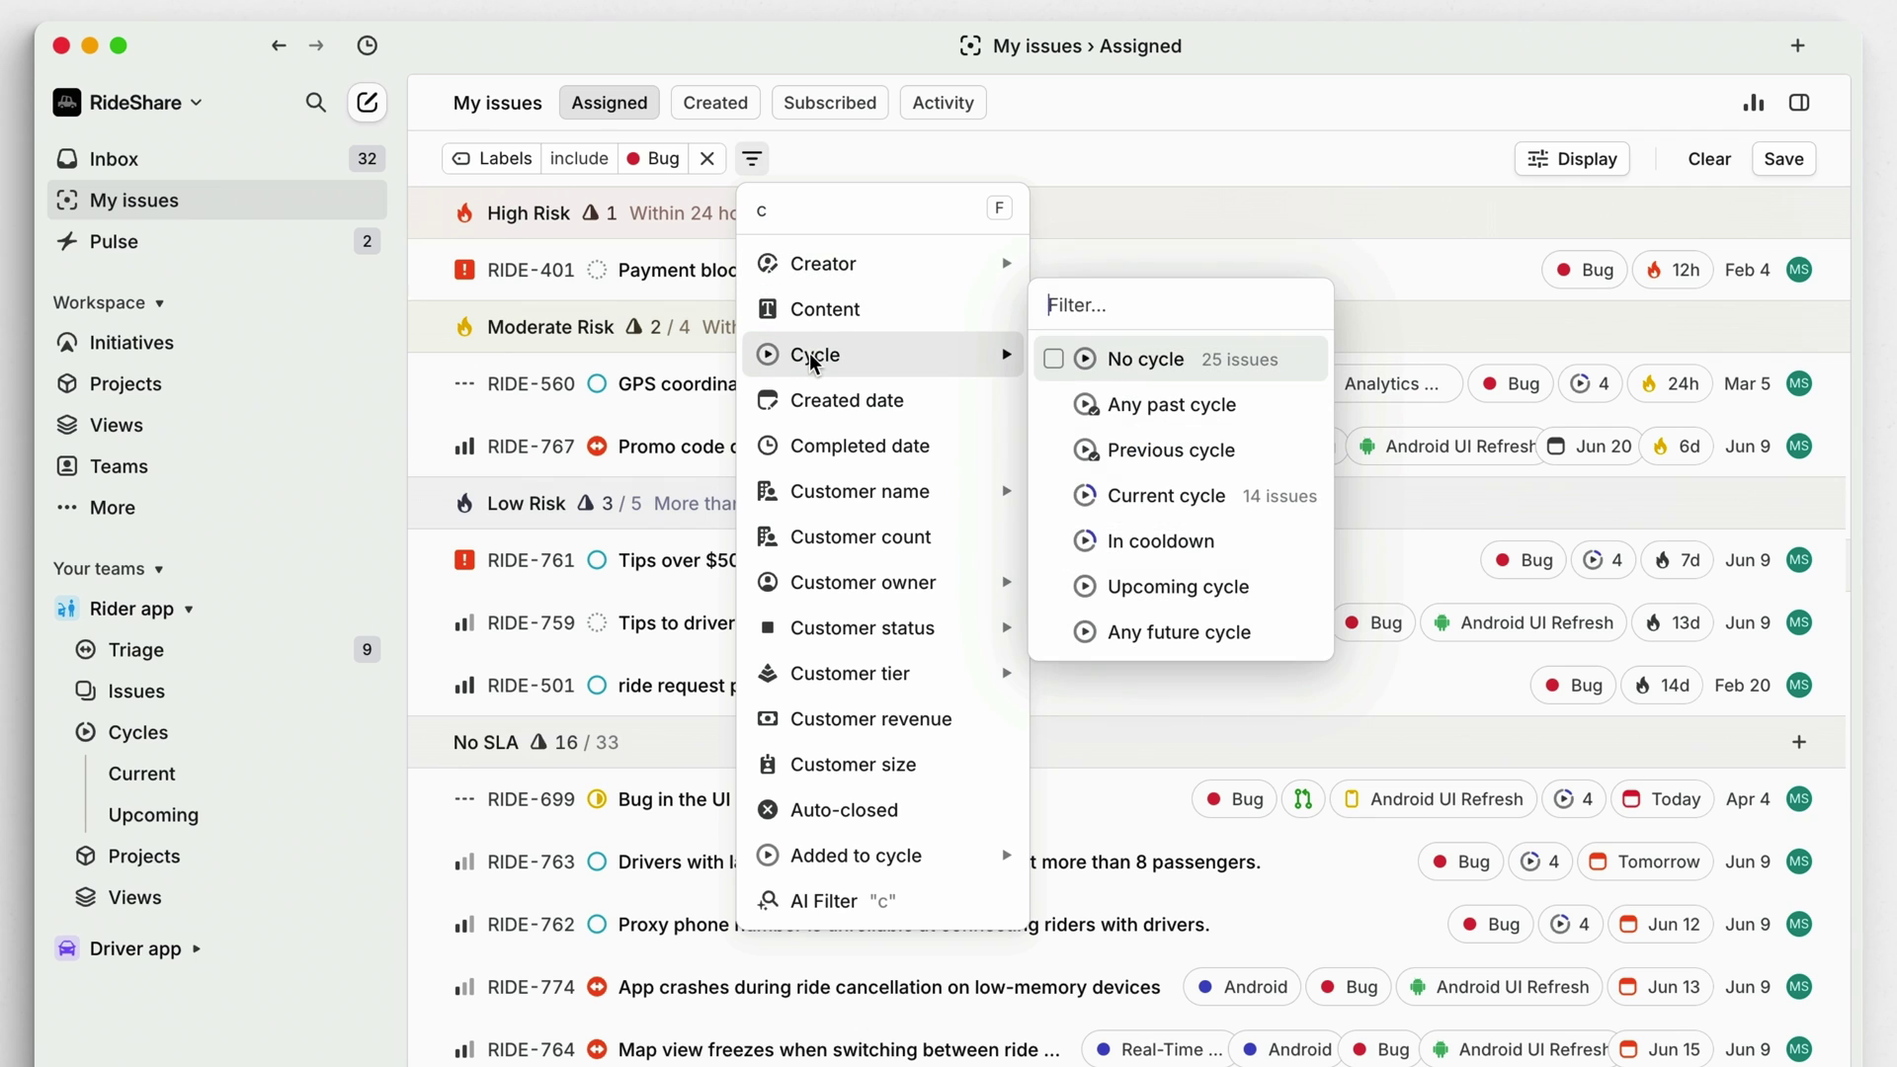
click(1123, 494)
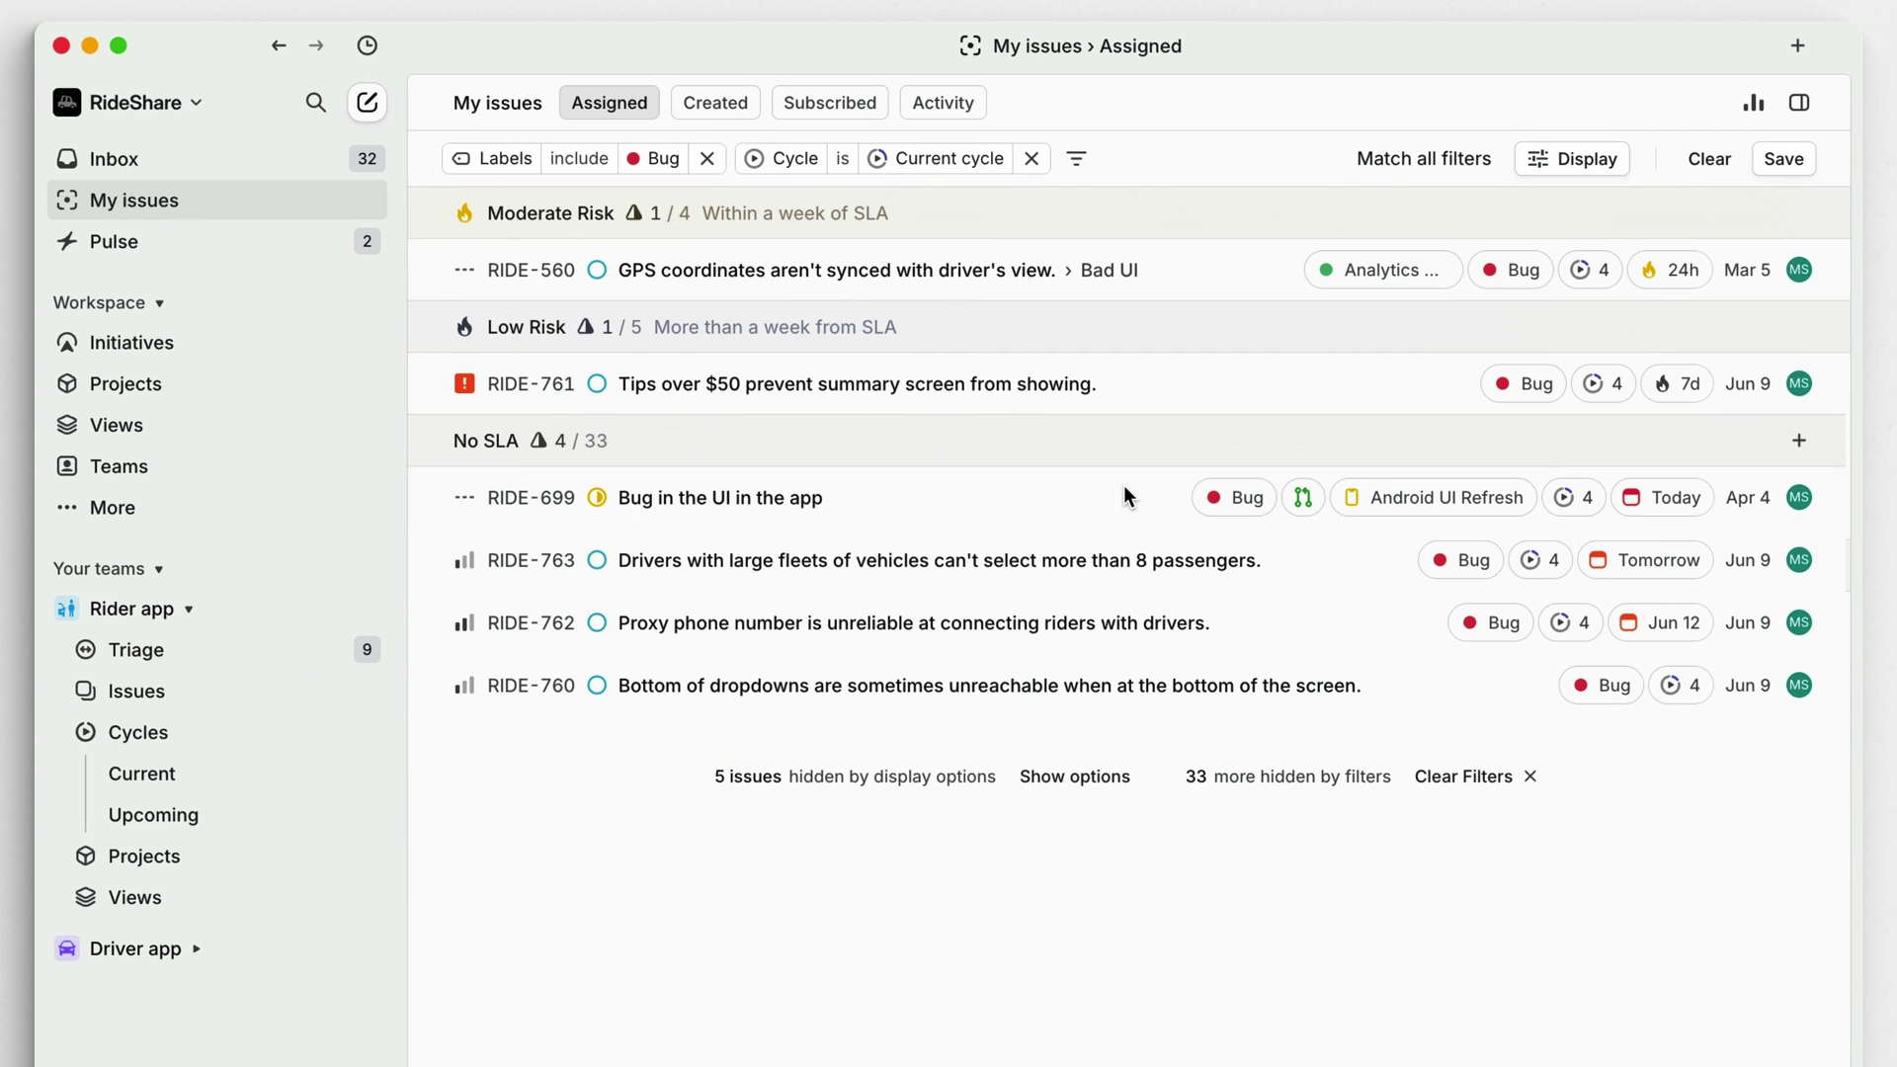
click(126, 384)
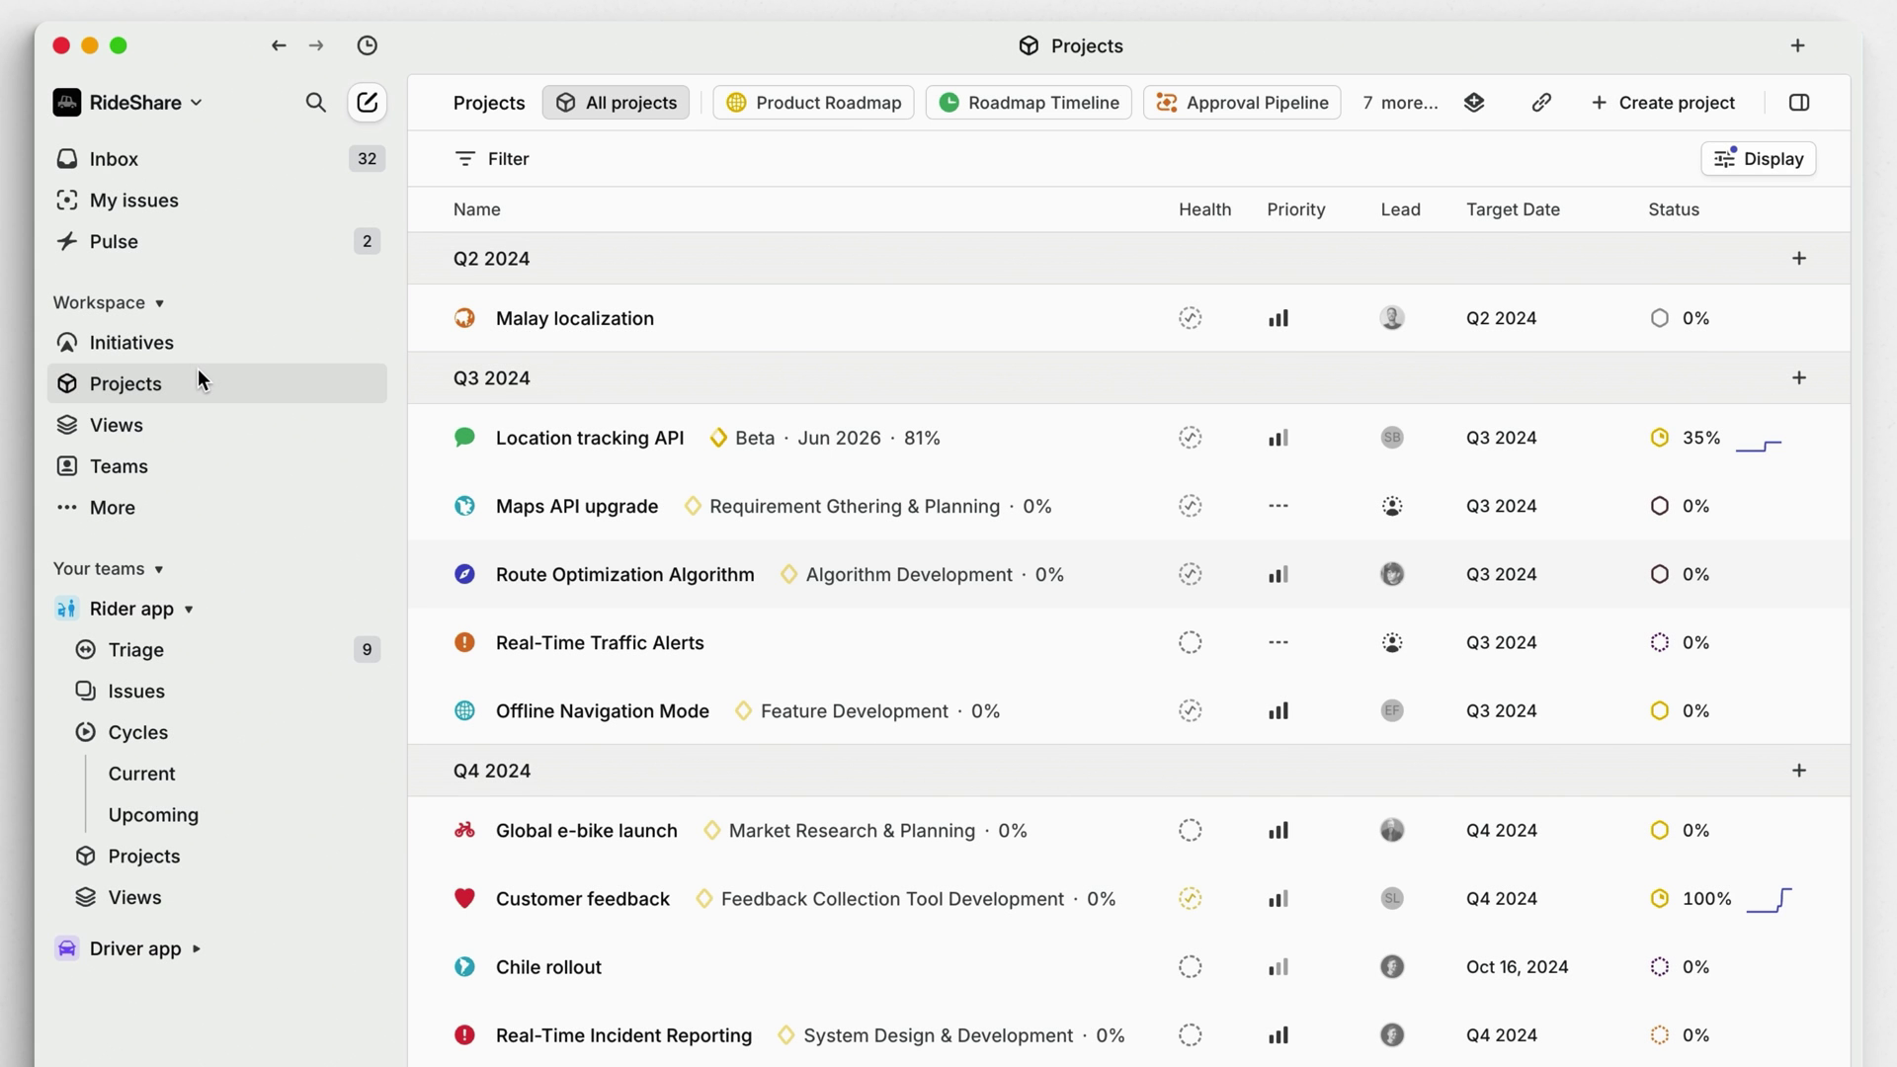
Filter the projects list to those led by the chosen project lead
click(486, 159)
text(lead)
key(Return)
text(mor)
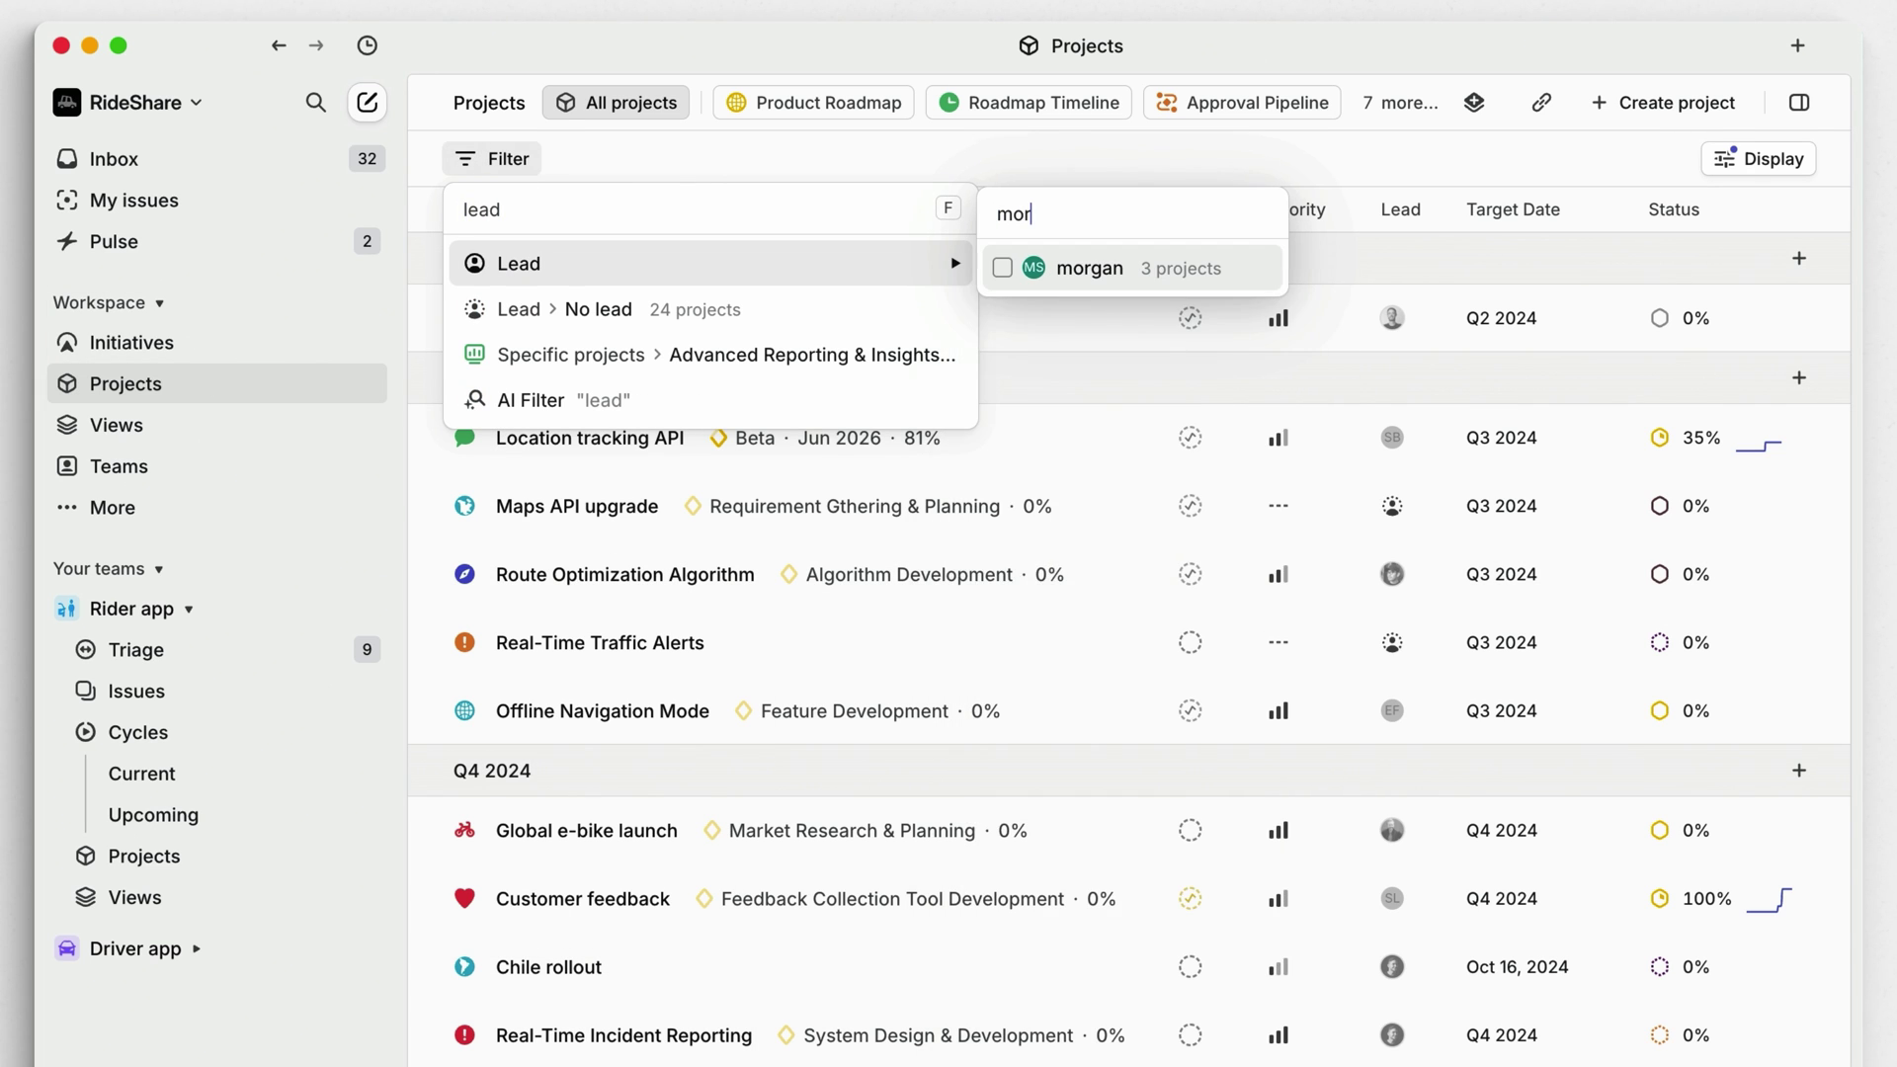
key(Return)
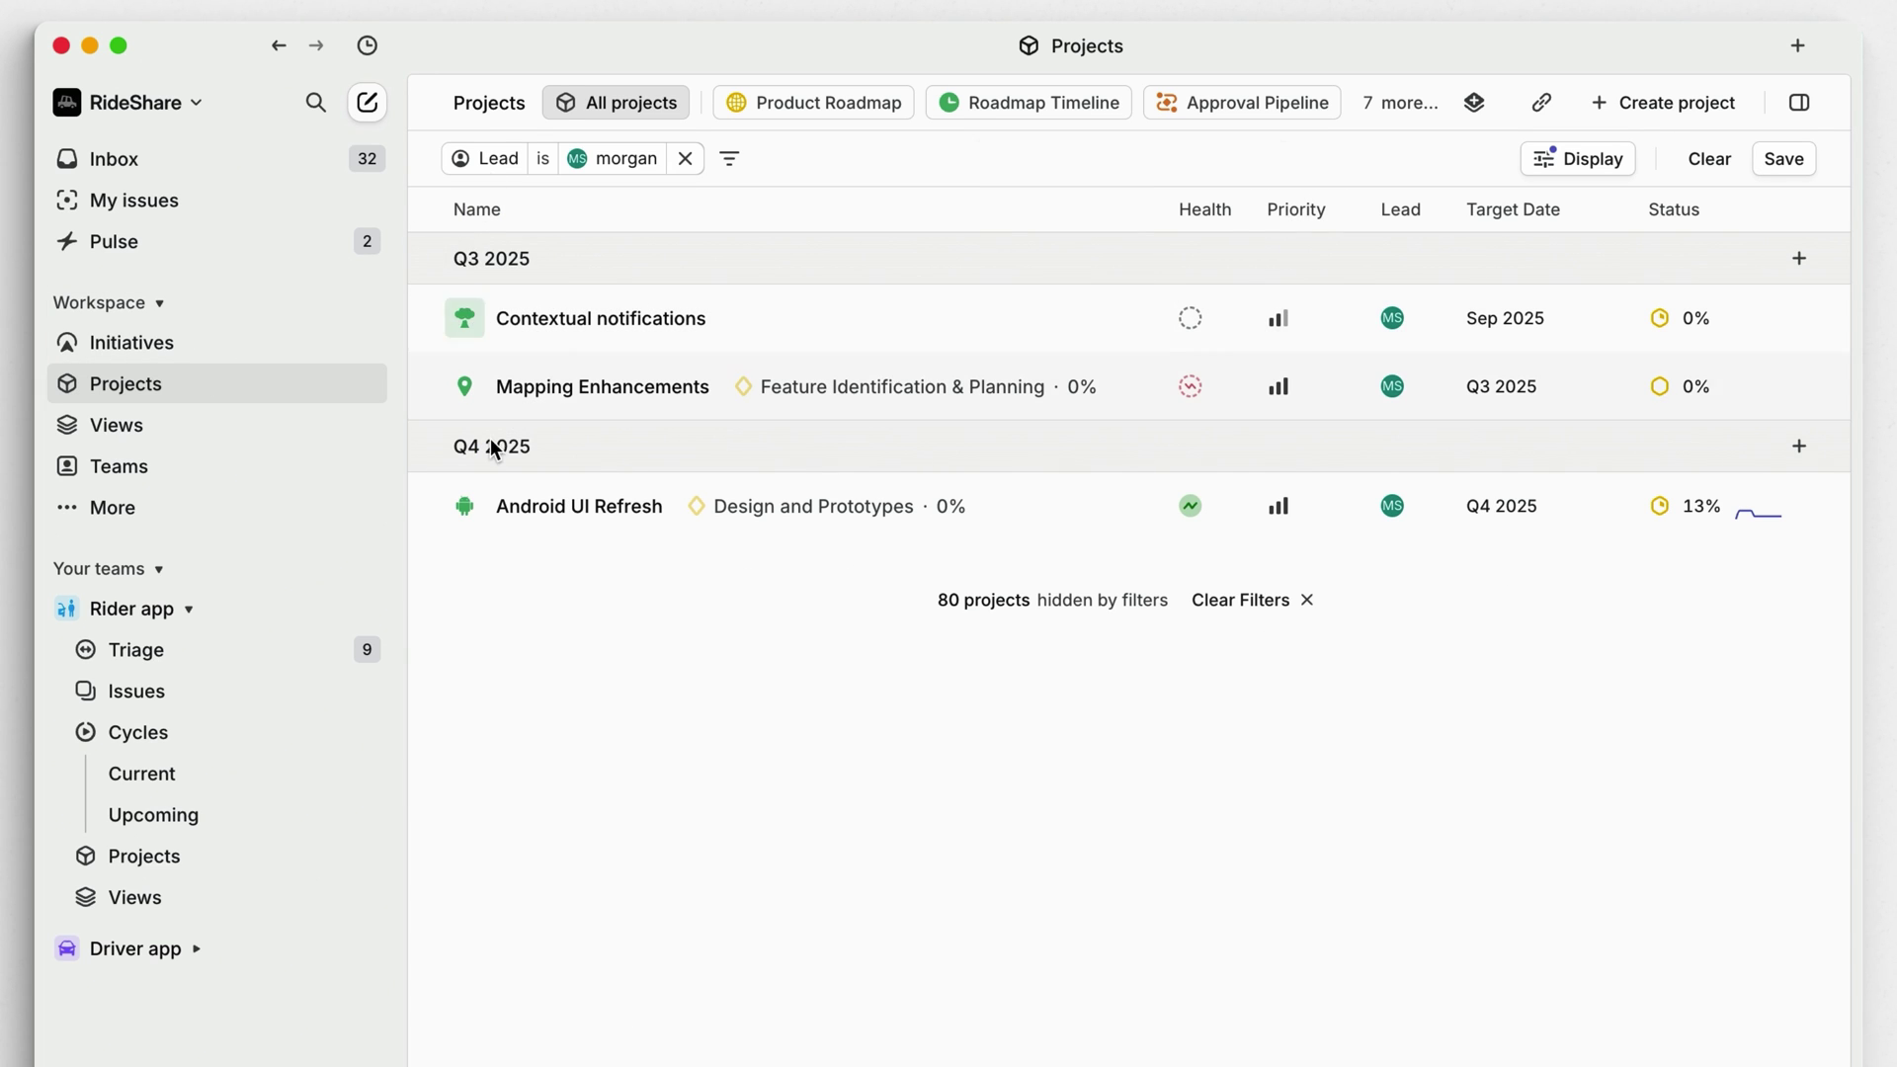
Filter Android UI Refresh issues to SLA status Breached, High Risk and Moderate Risk
click(500, 509)
click(506, 161)
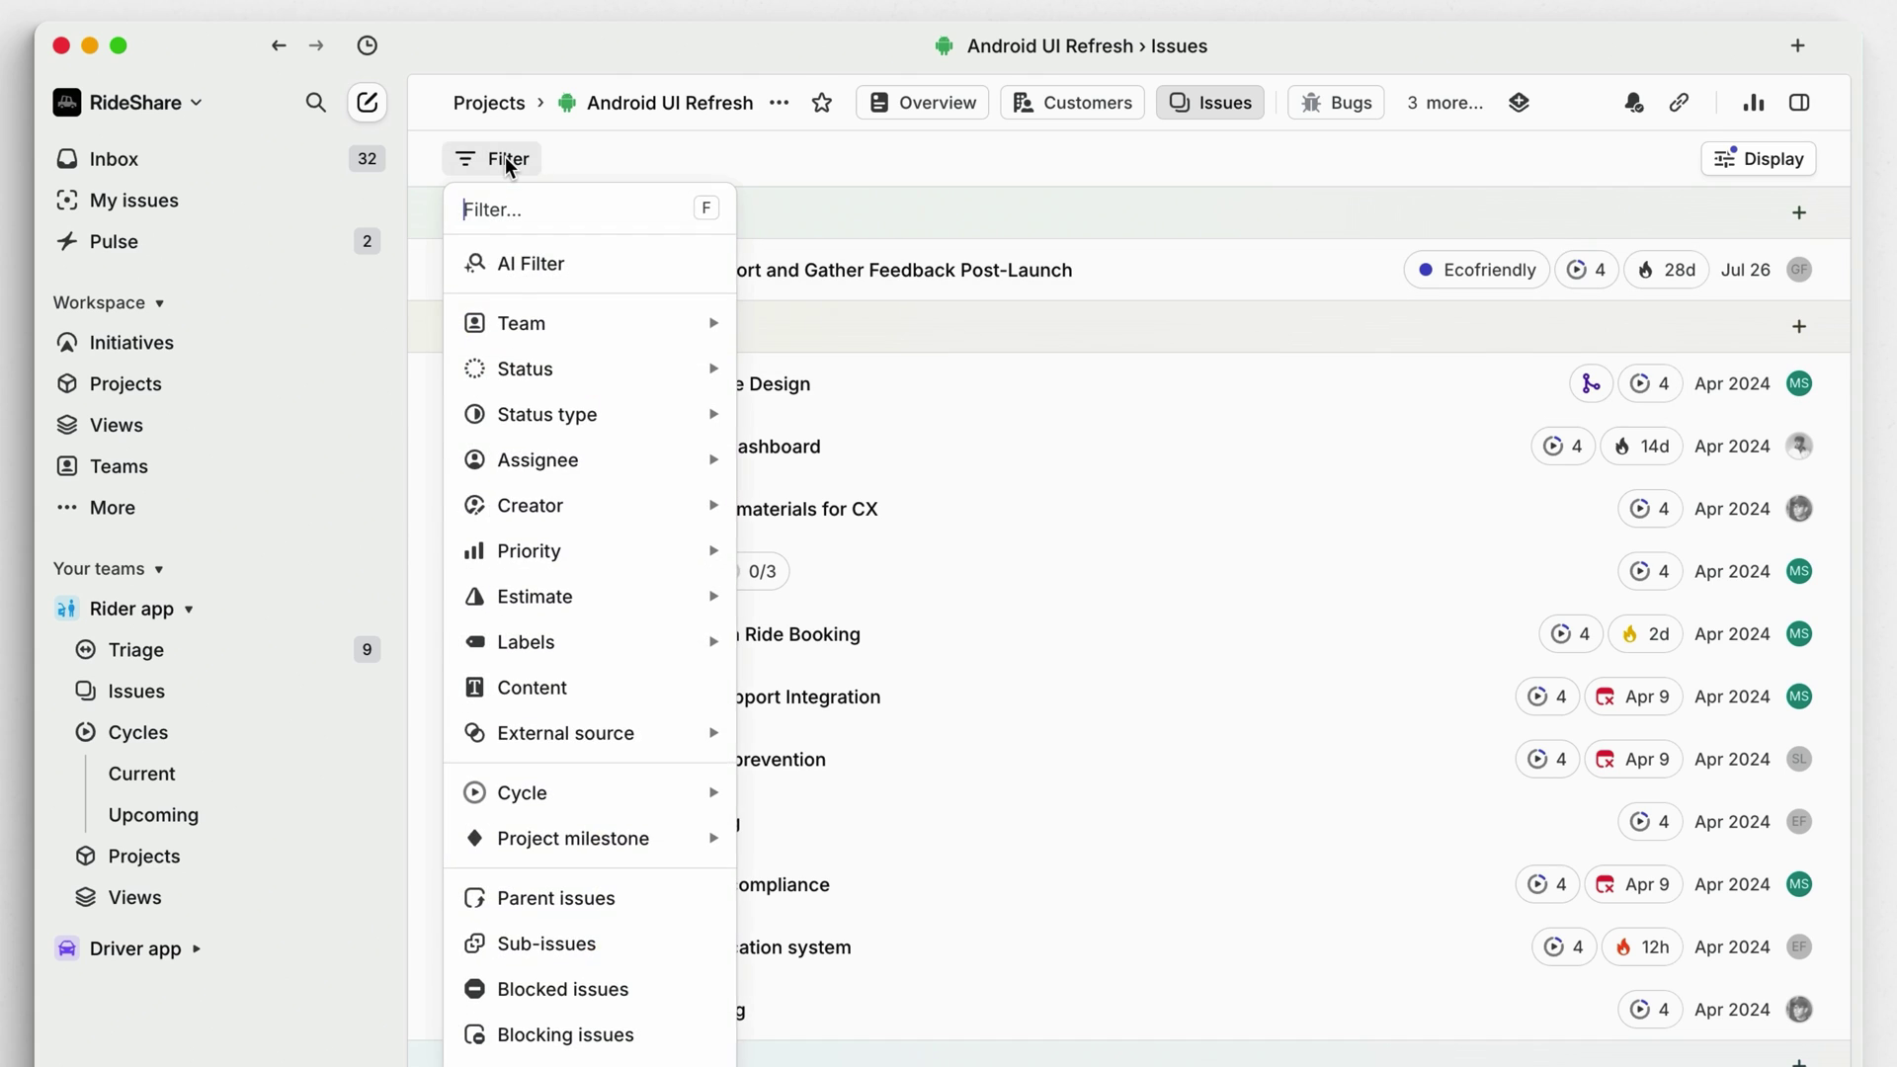
text(sla)
key(Return)
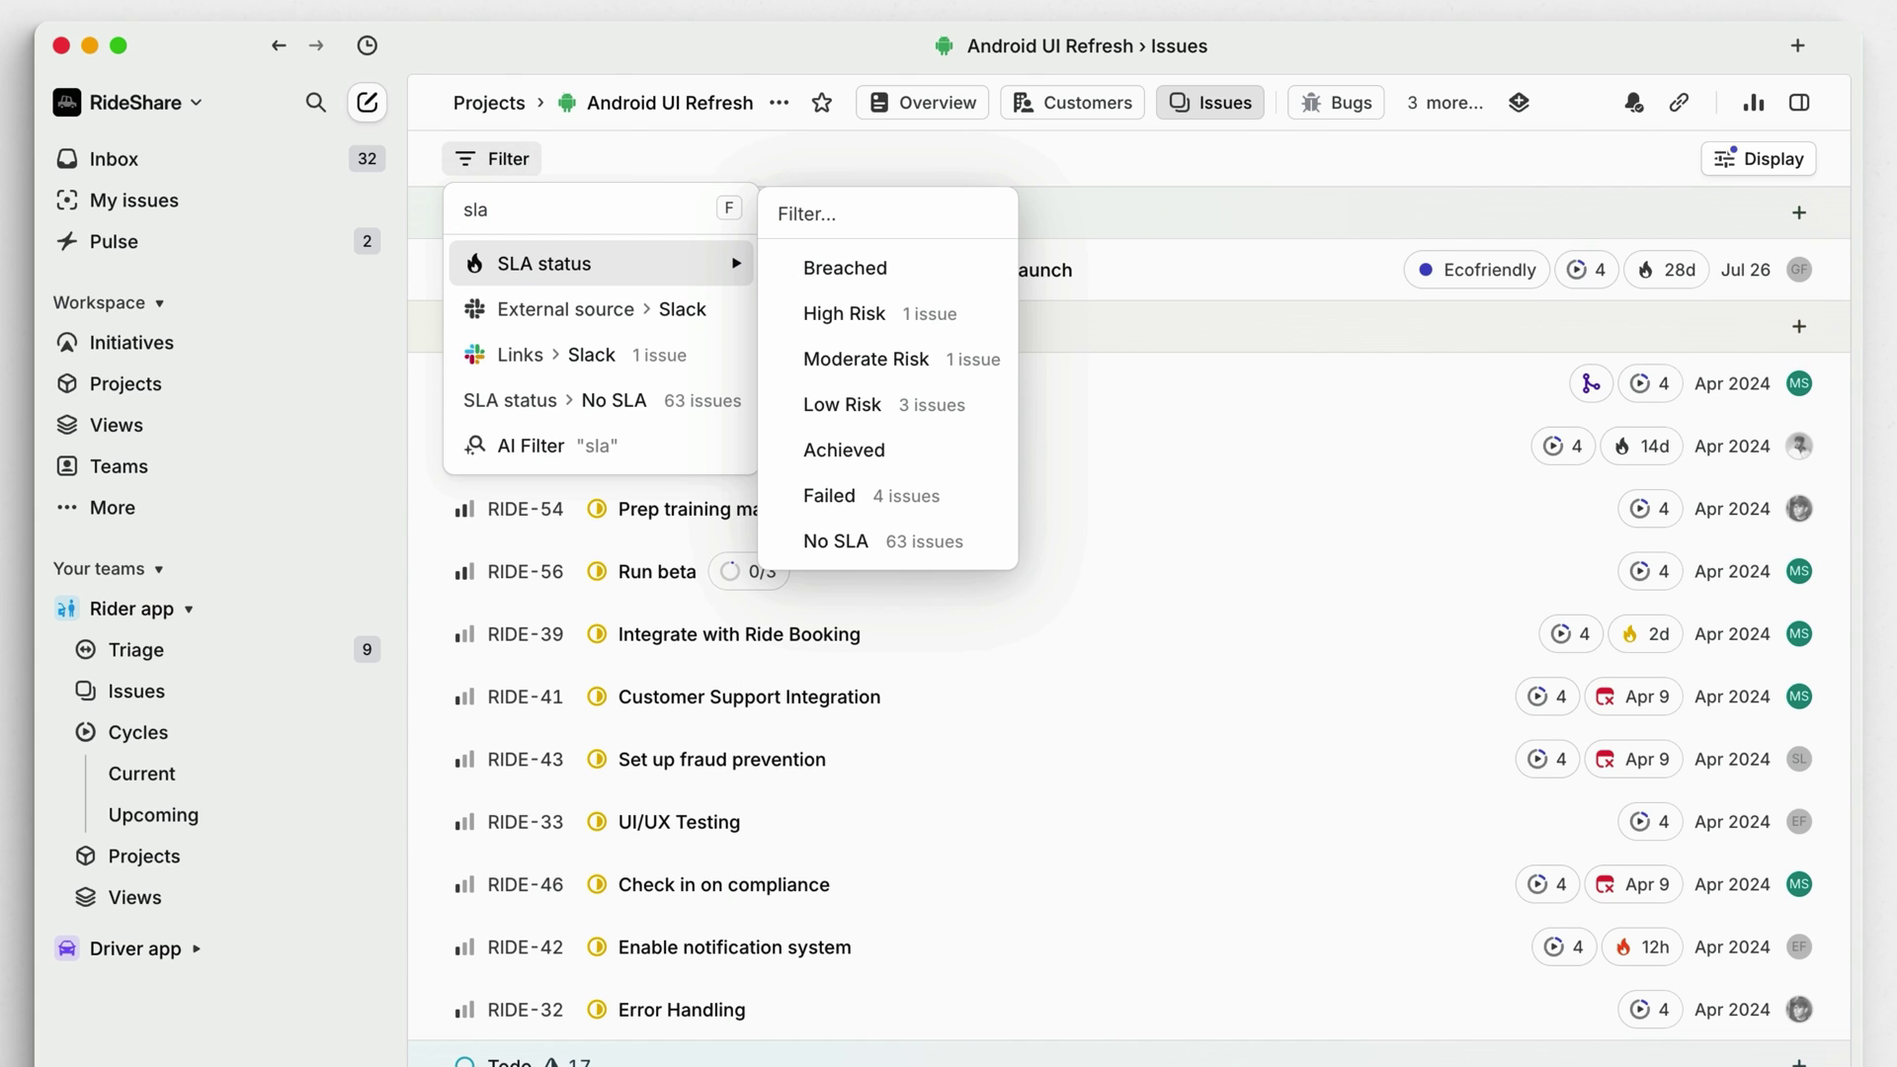
key(Down)
key(space)
key(Down)
key(space)
key(Down)
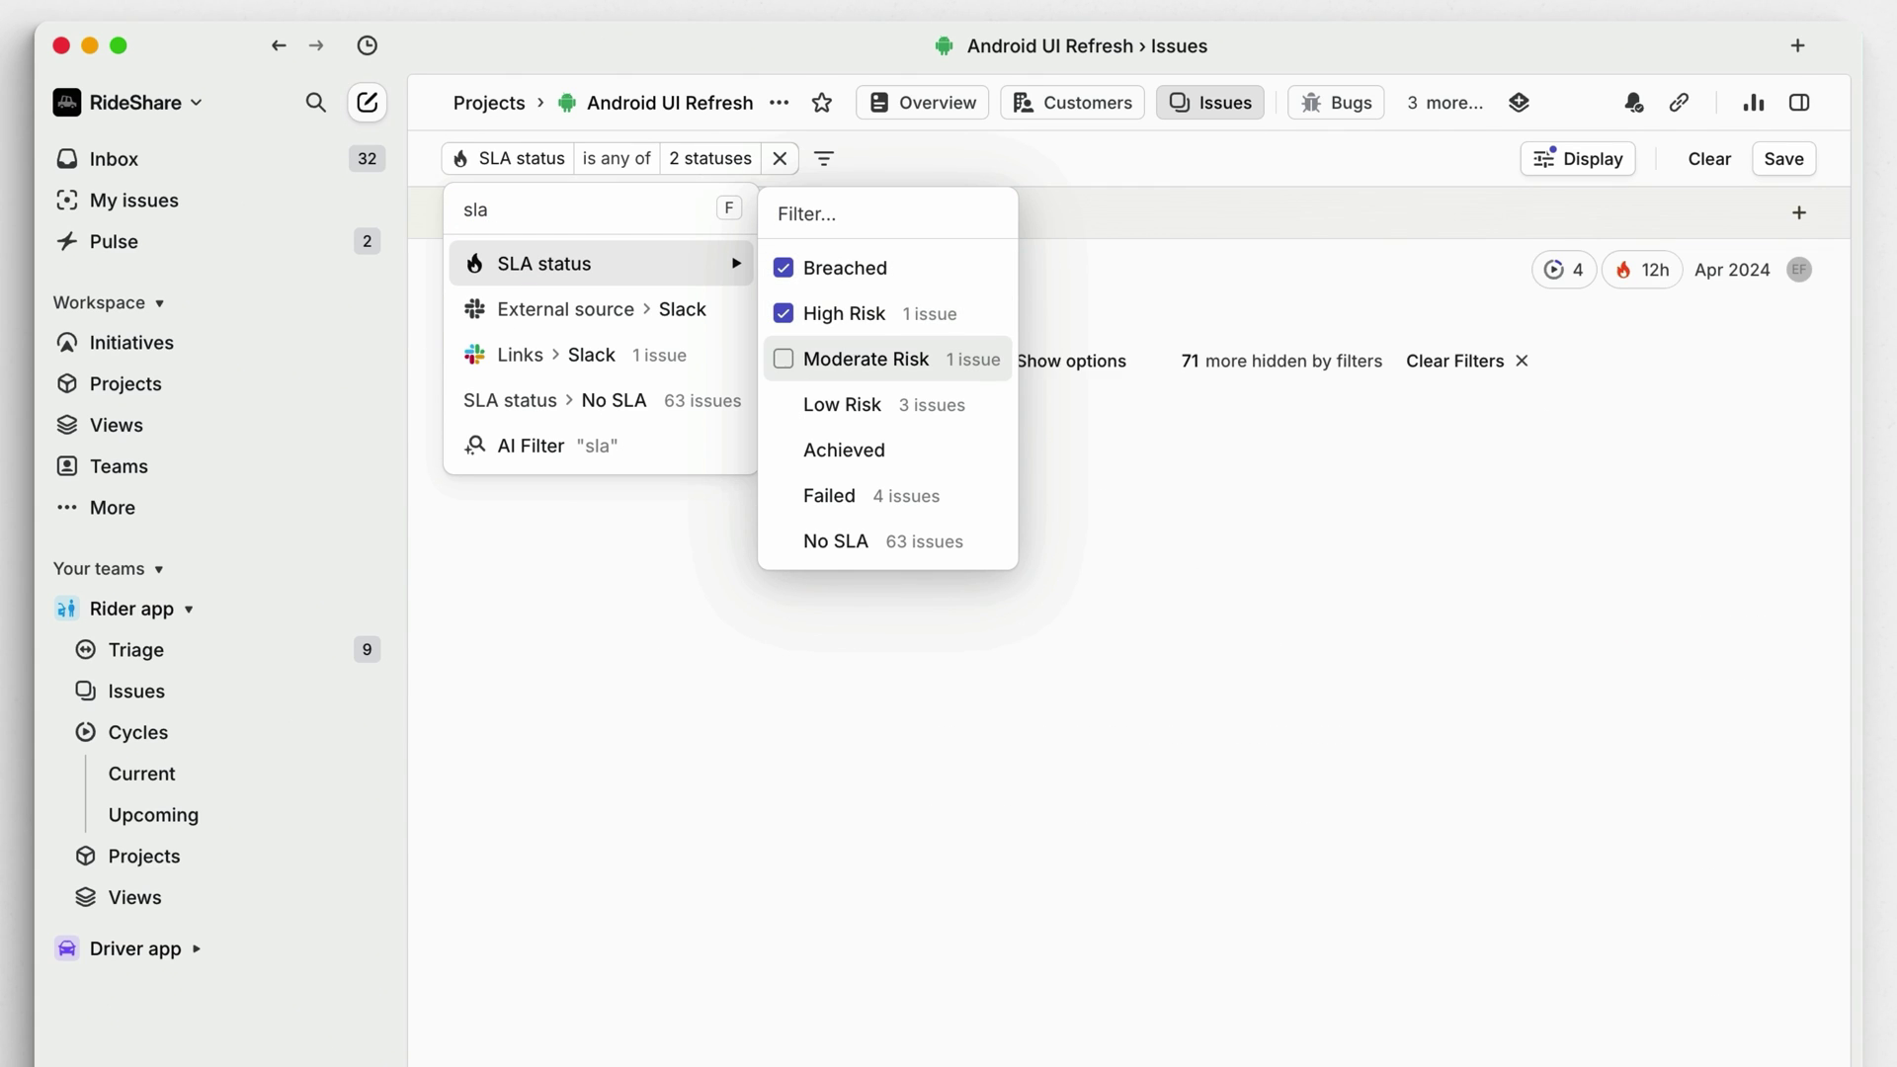
key(space)
Add a due date filter before 1 week from now and match any filter
key(BackSpace)
key(BackSpace)
key(BackSpace)
text(due)
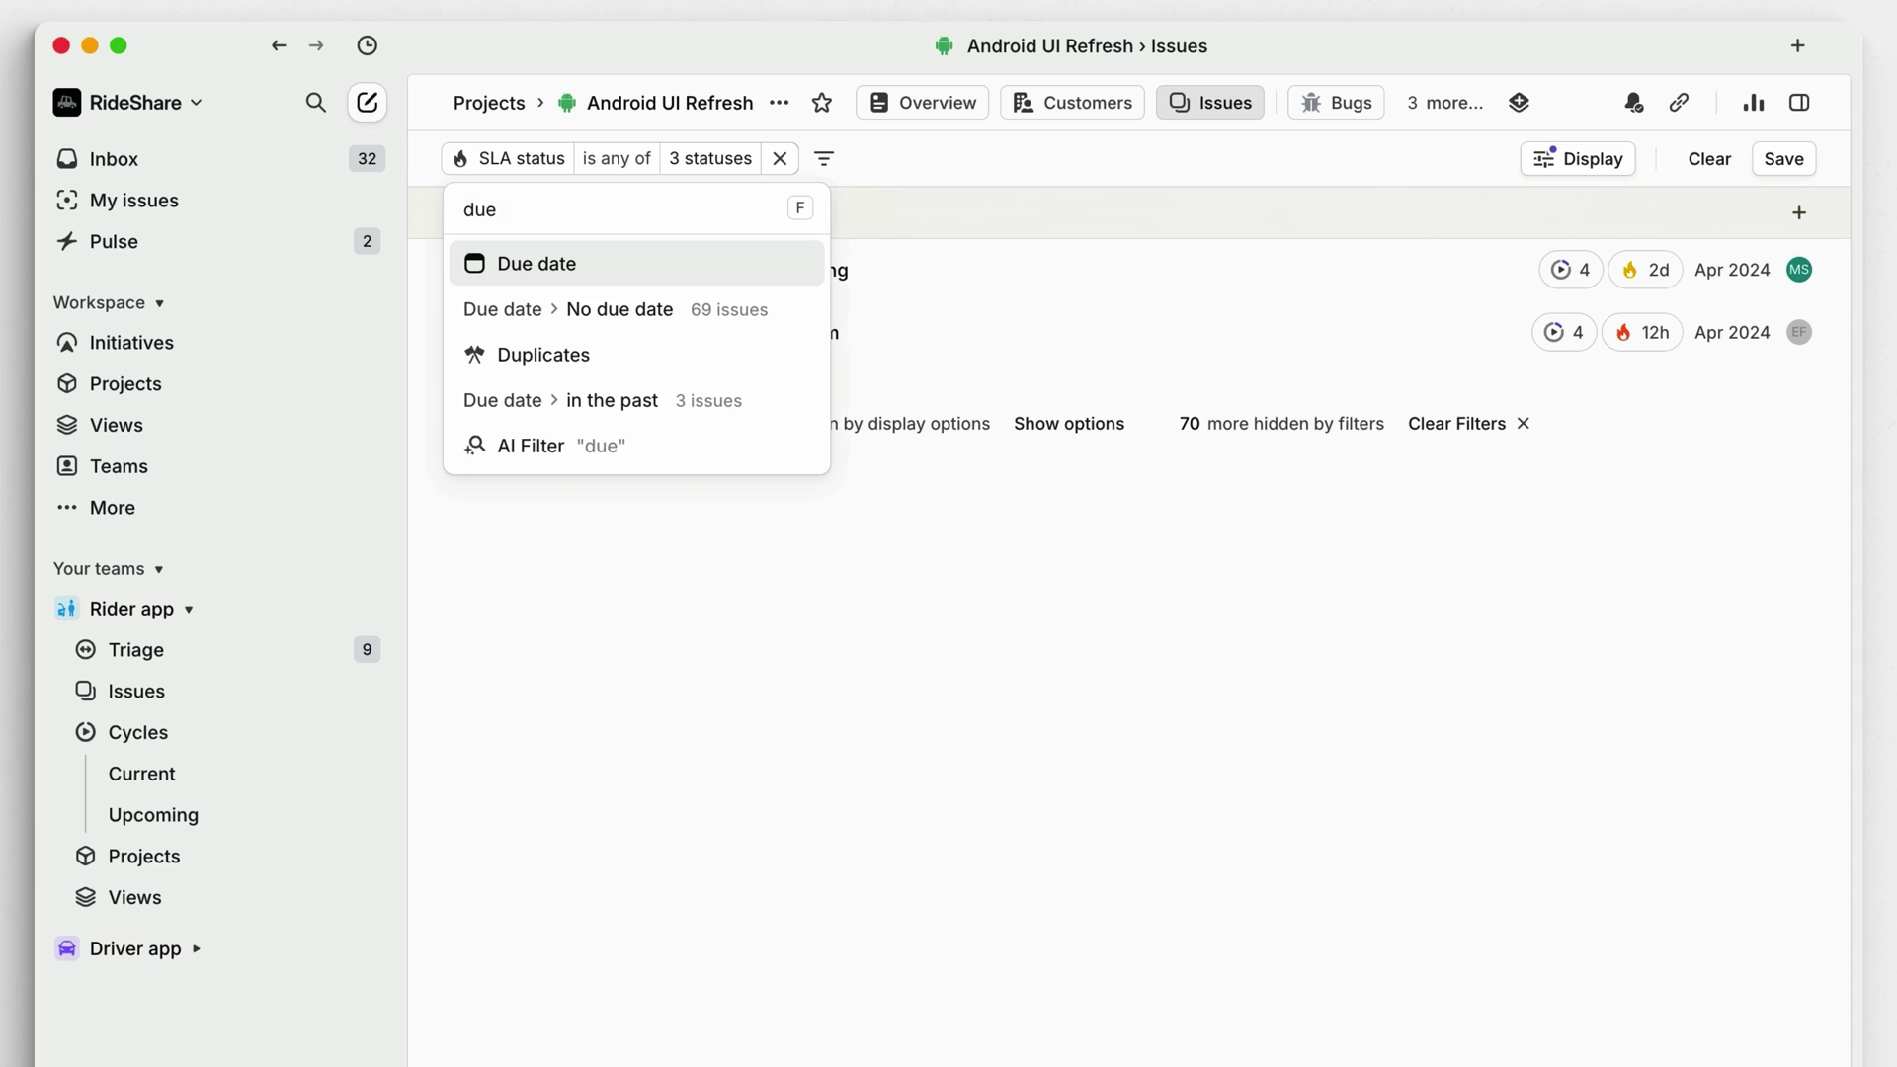
key(Return)
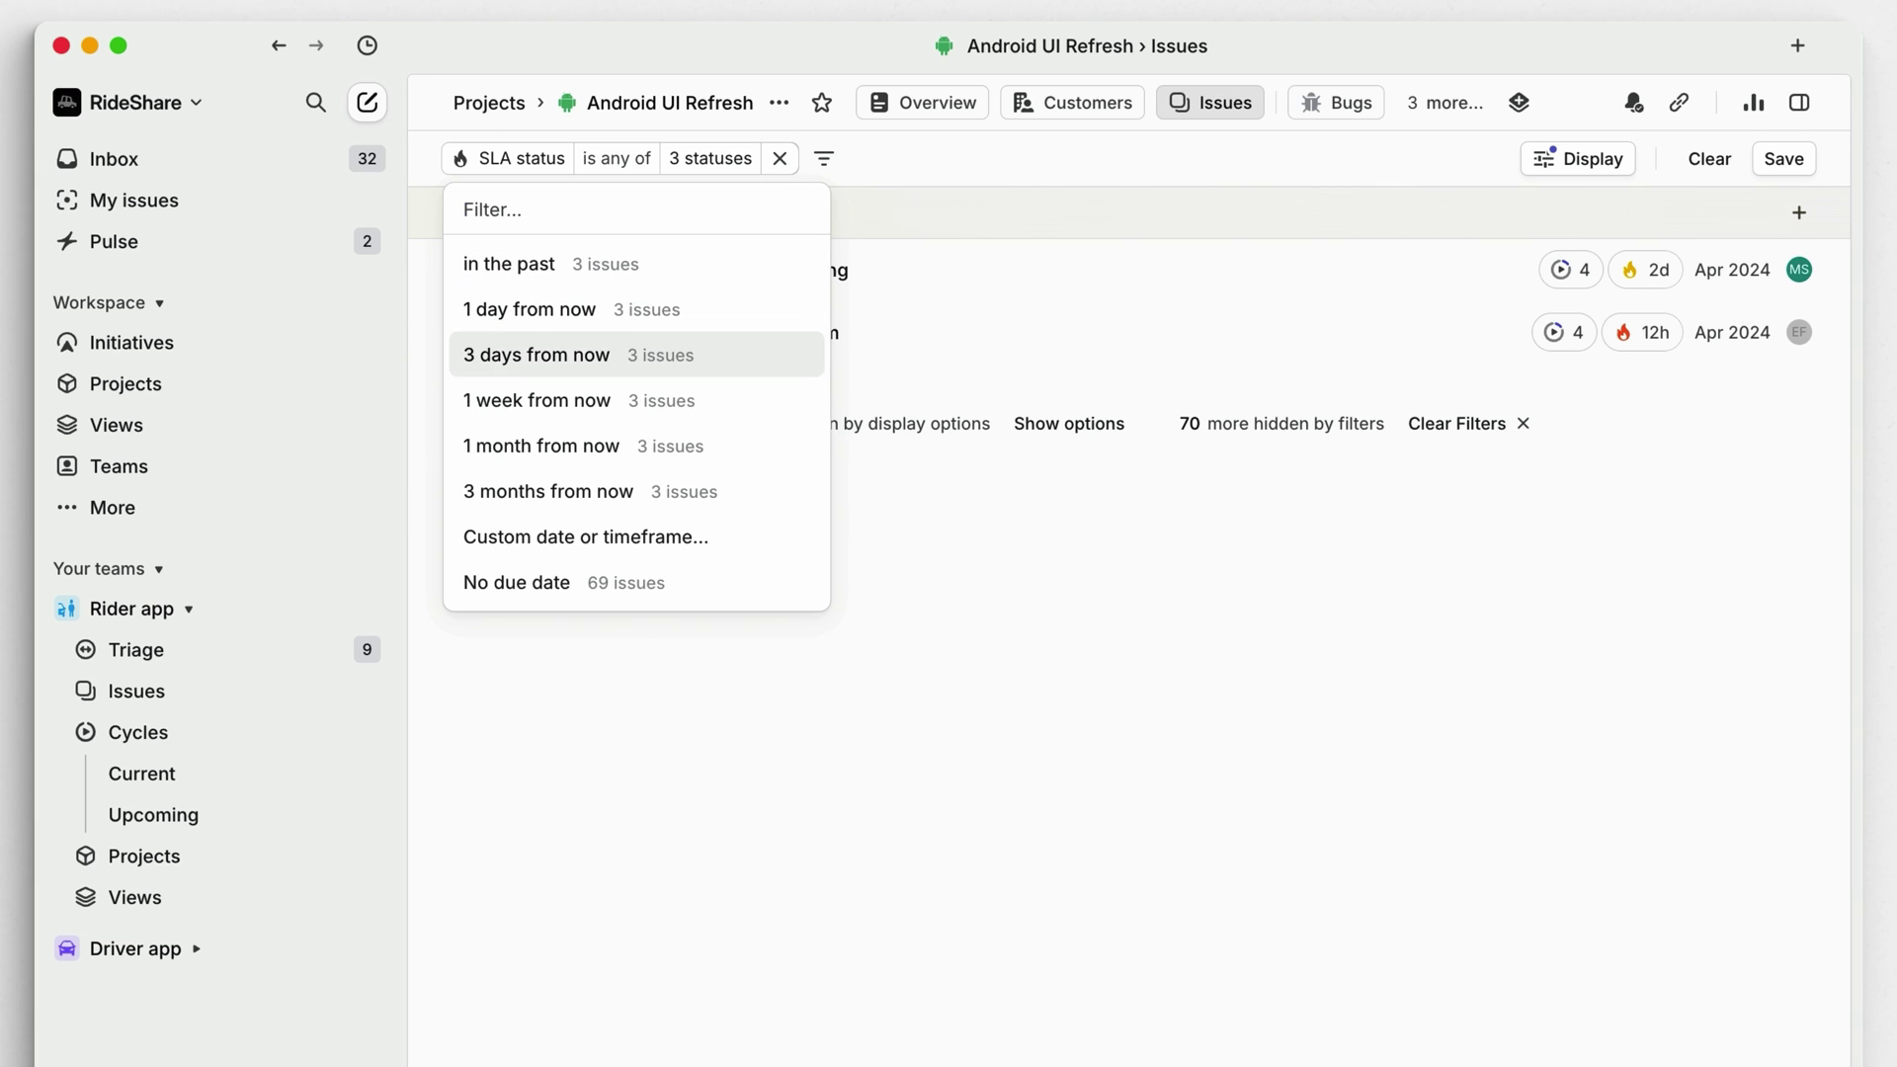
click(498, 386)
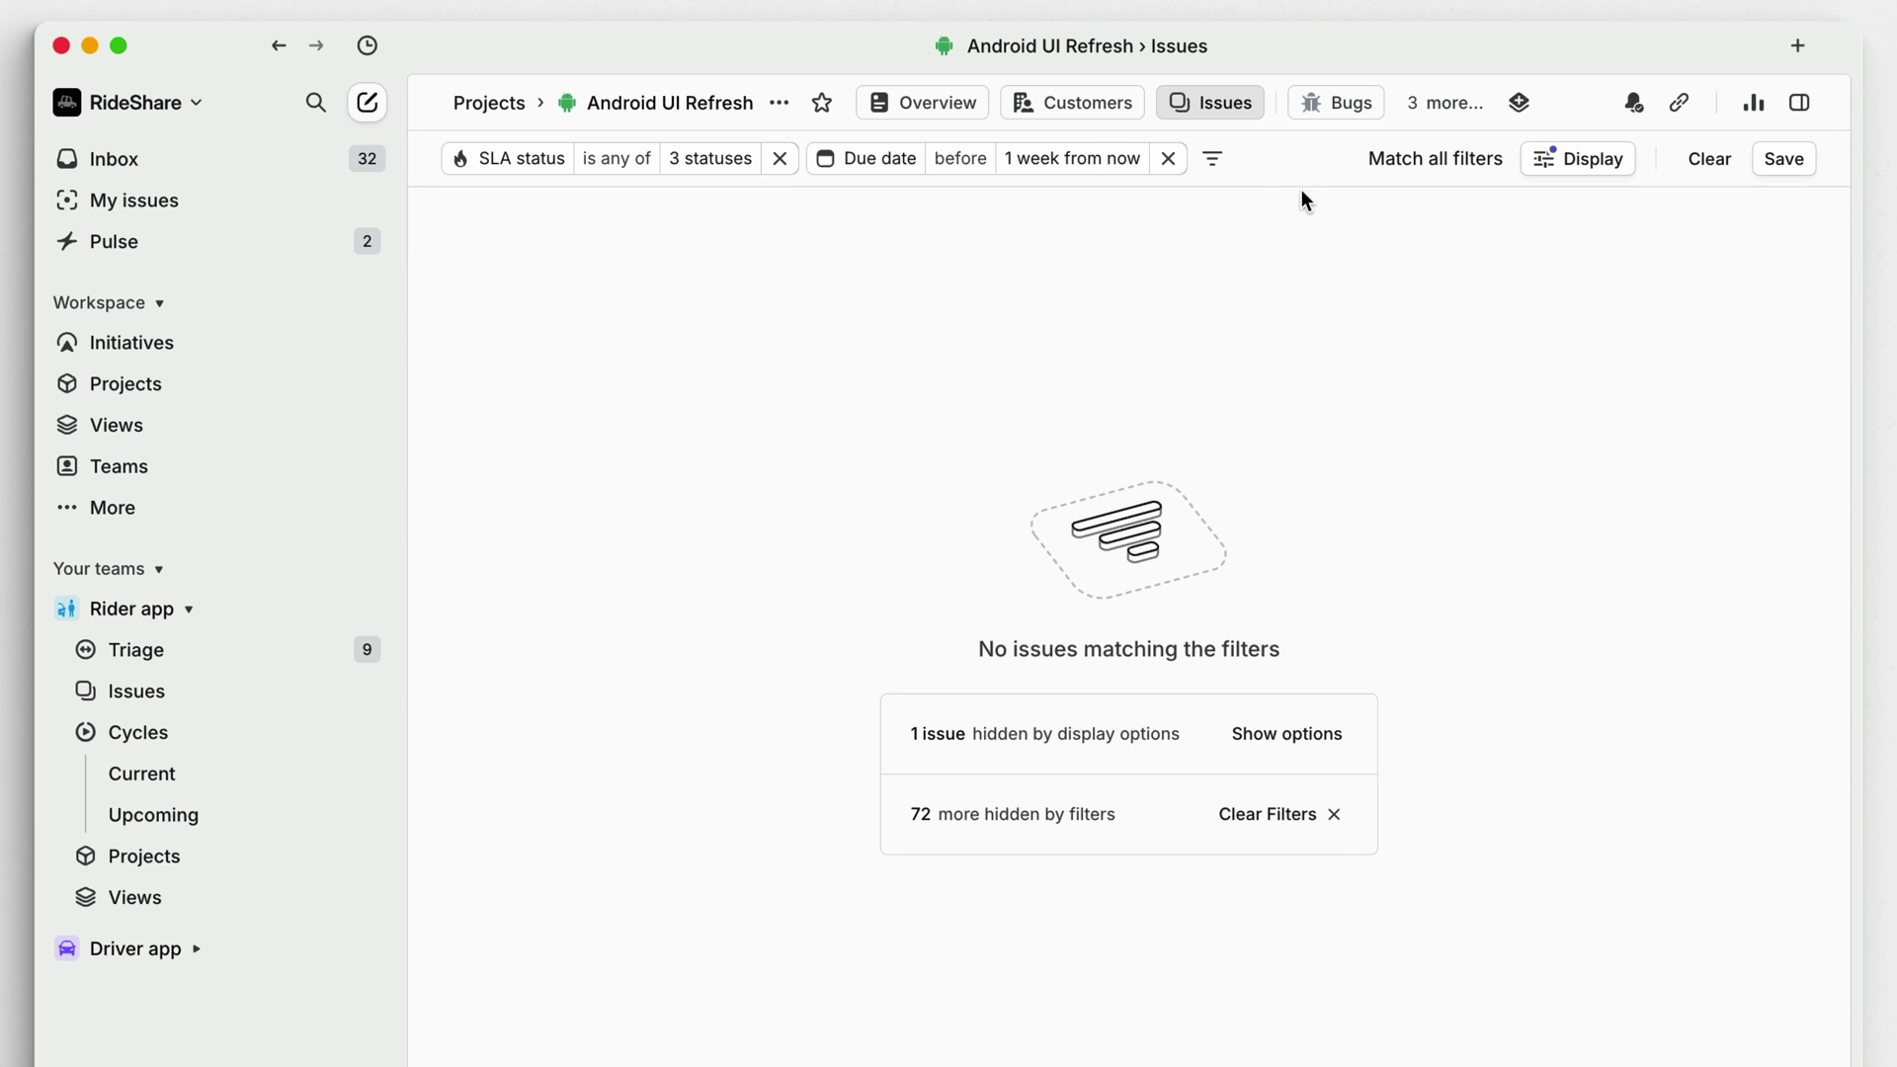
click(1423, 156)
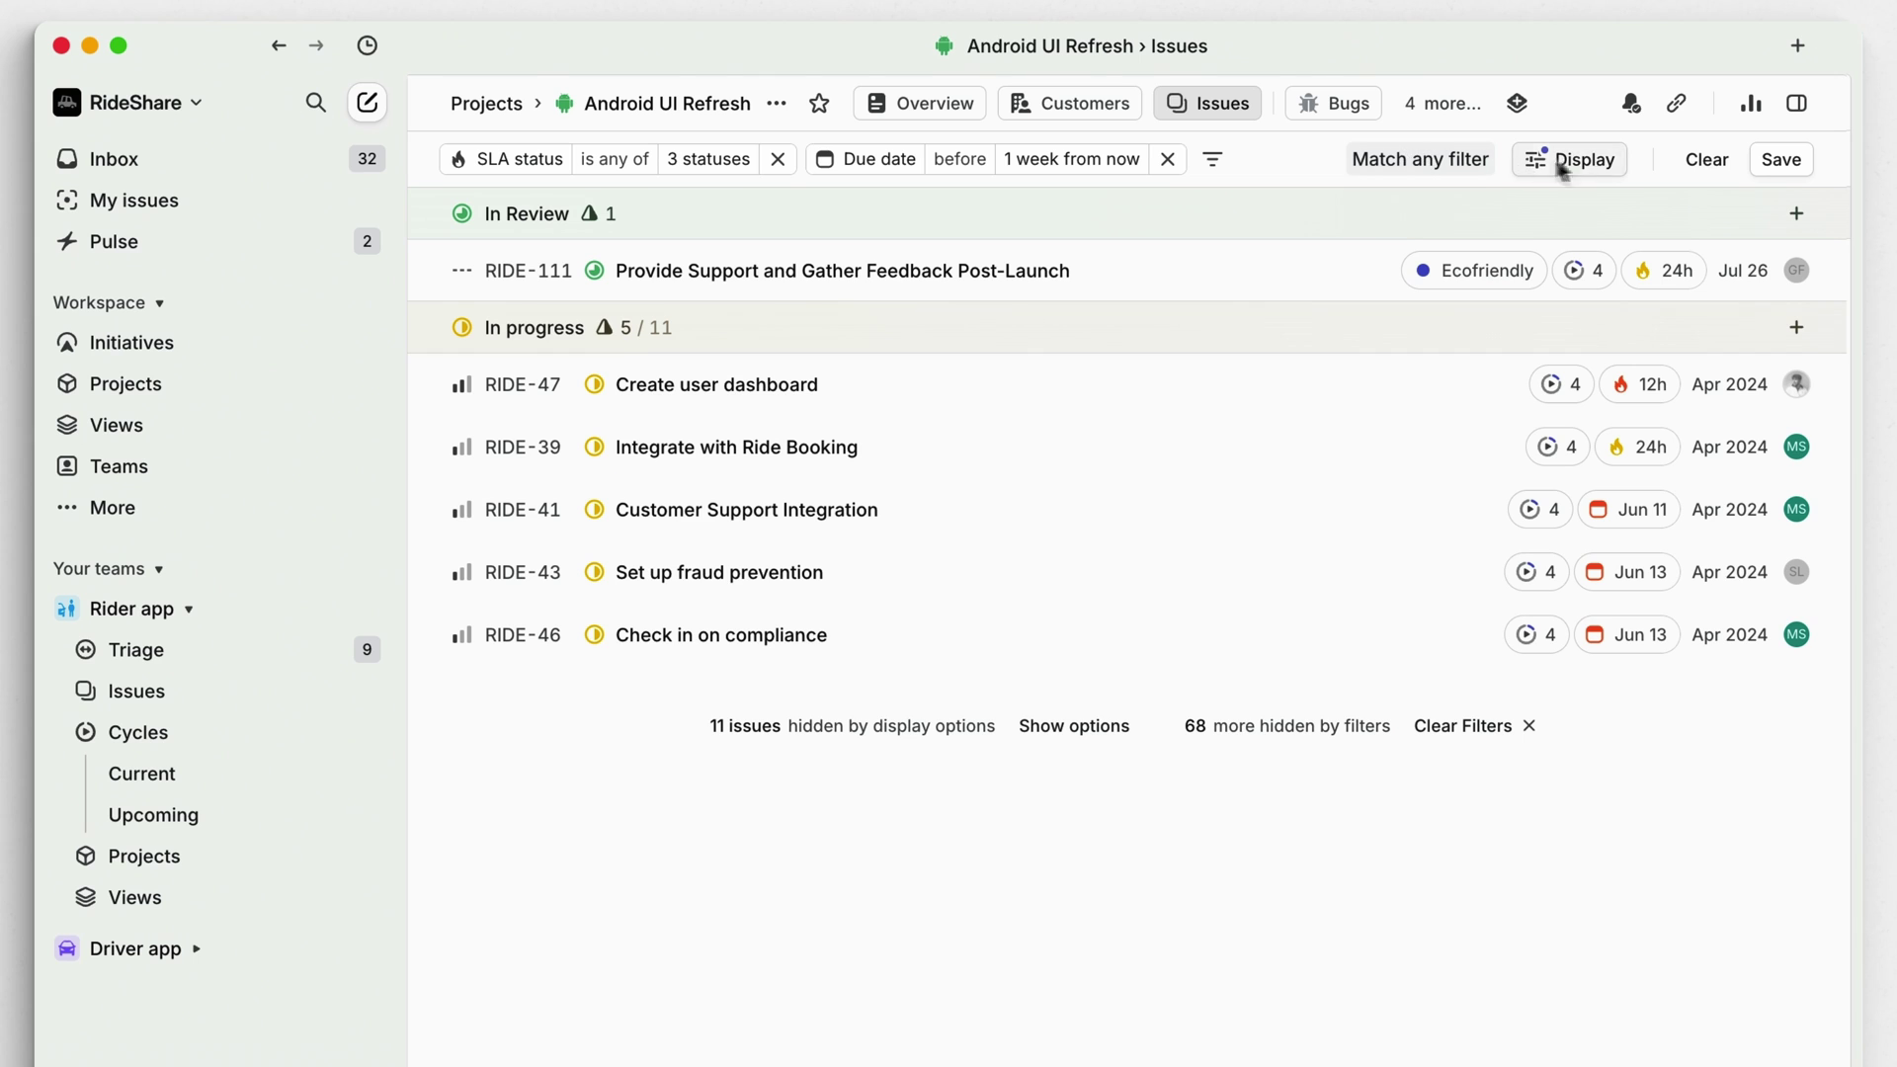
Save the filtered Android UI Refresh issues as a view named 'Urgent Issues'
click(1780, 159)
text(Urgent Issu)
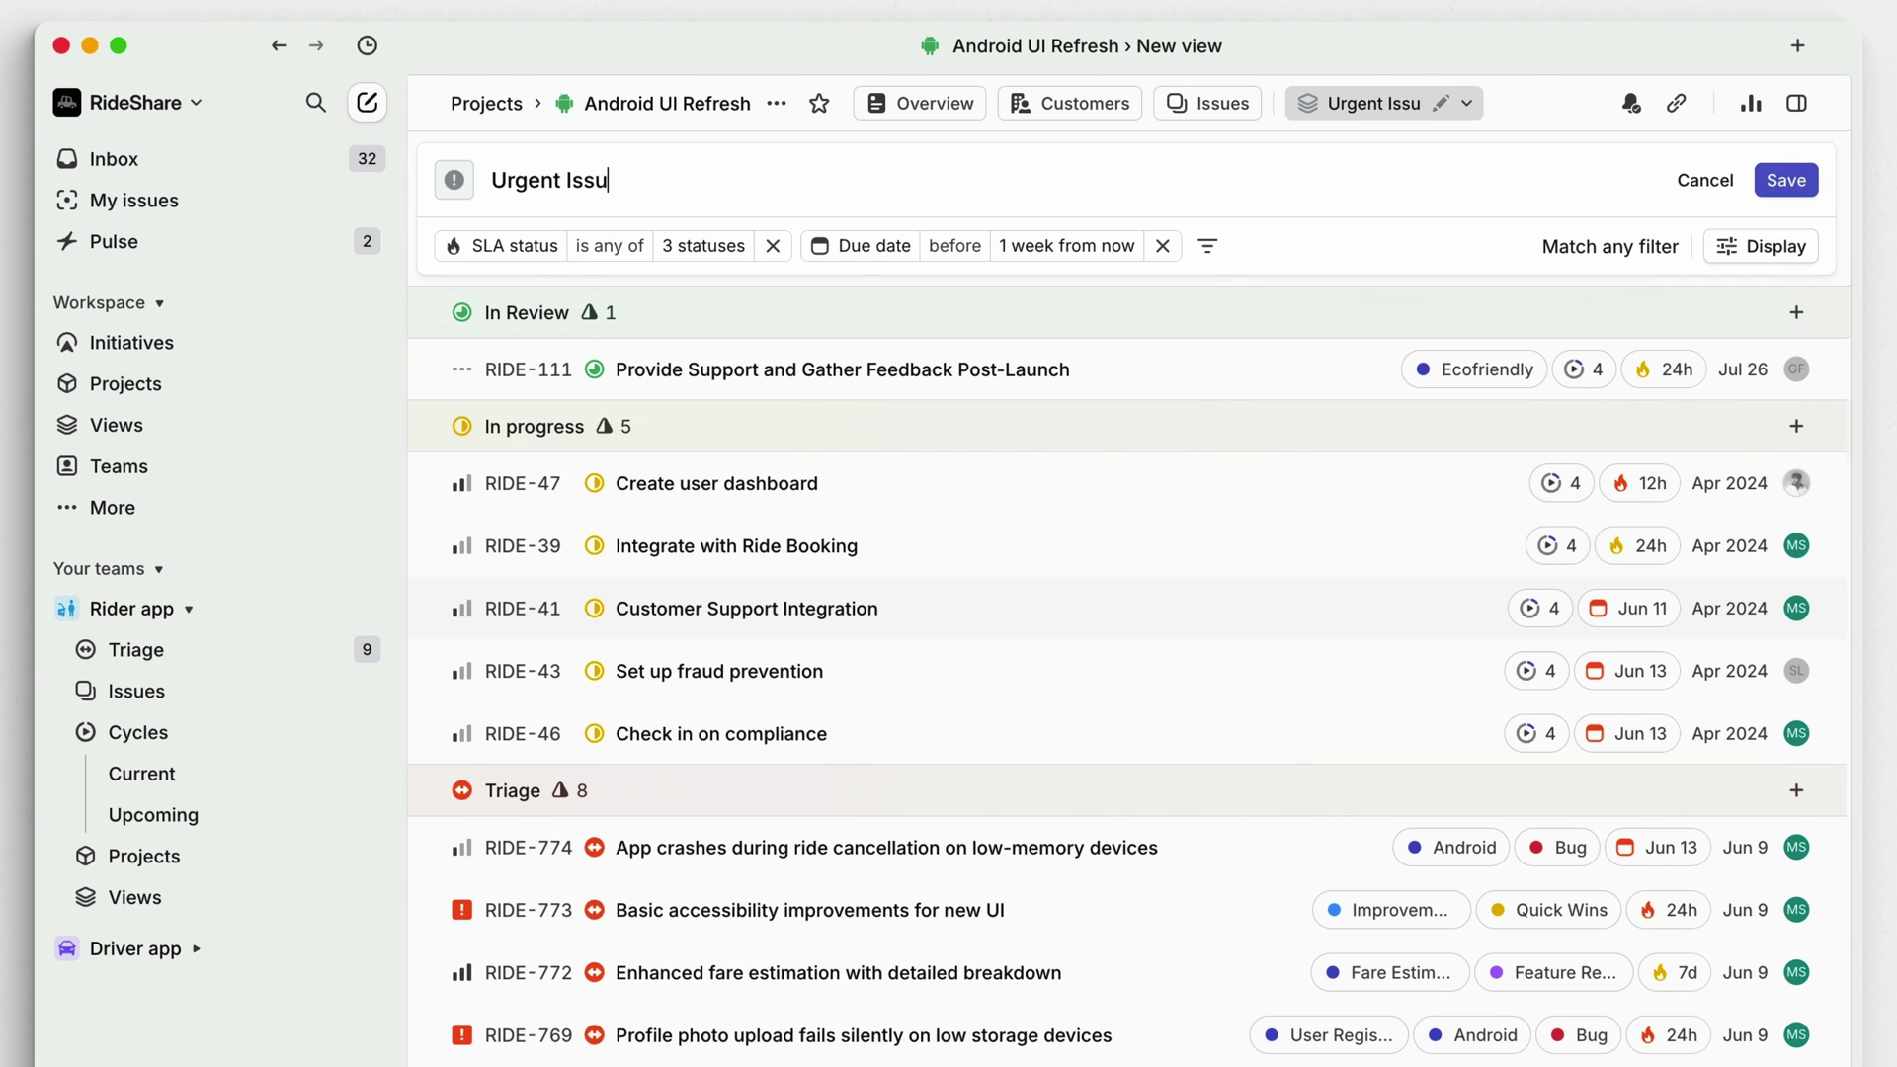
text(es)
click(1776, 182)
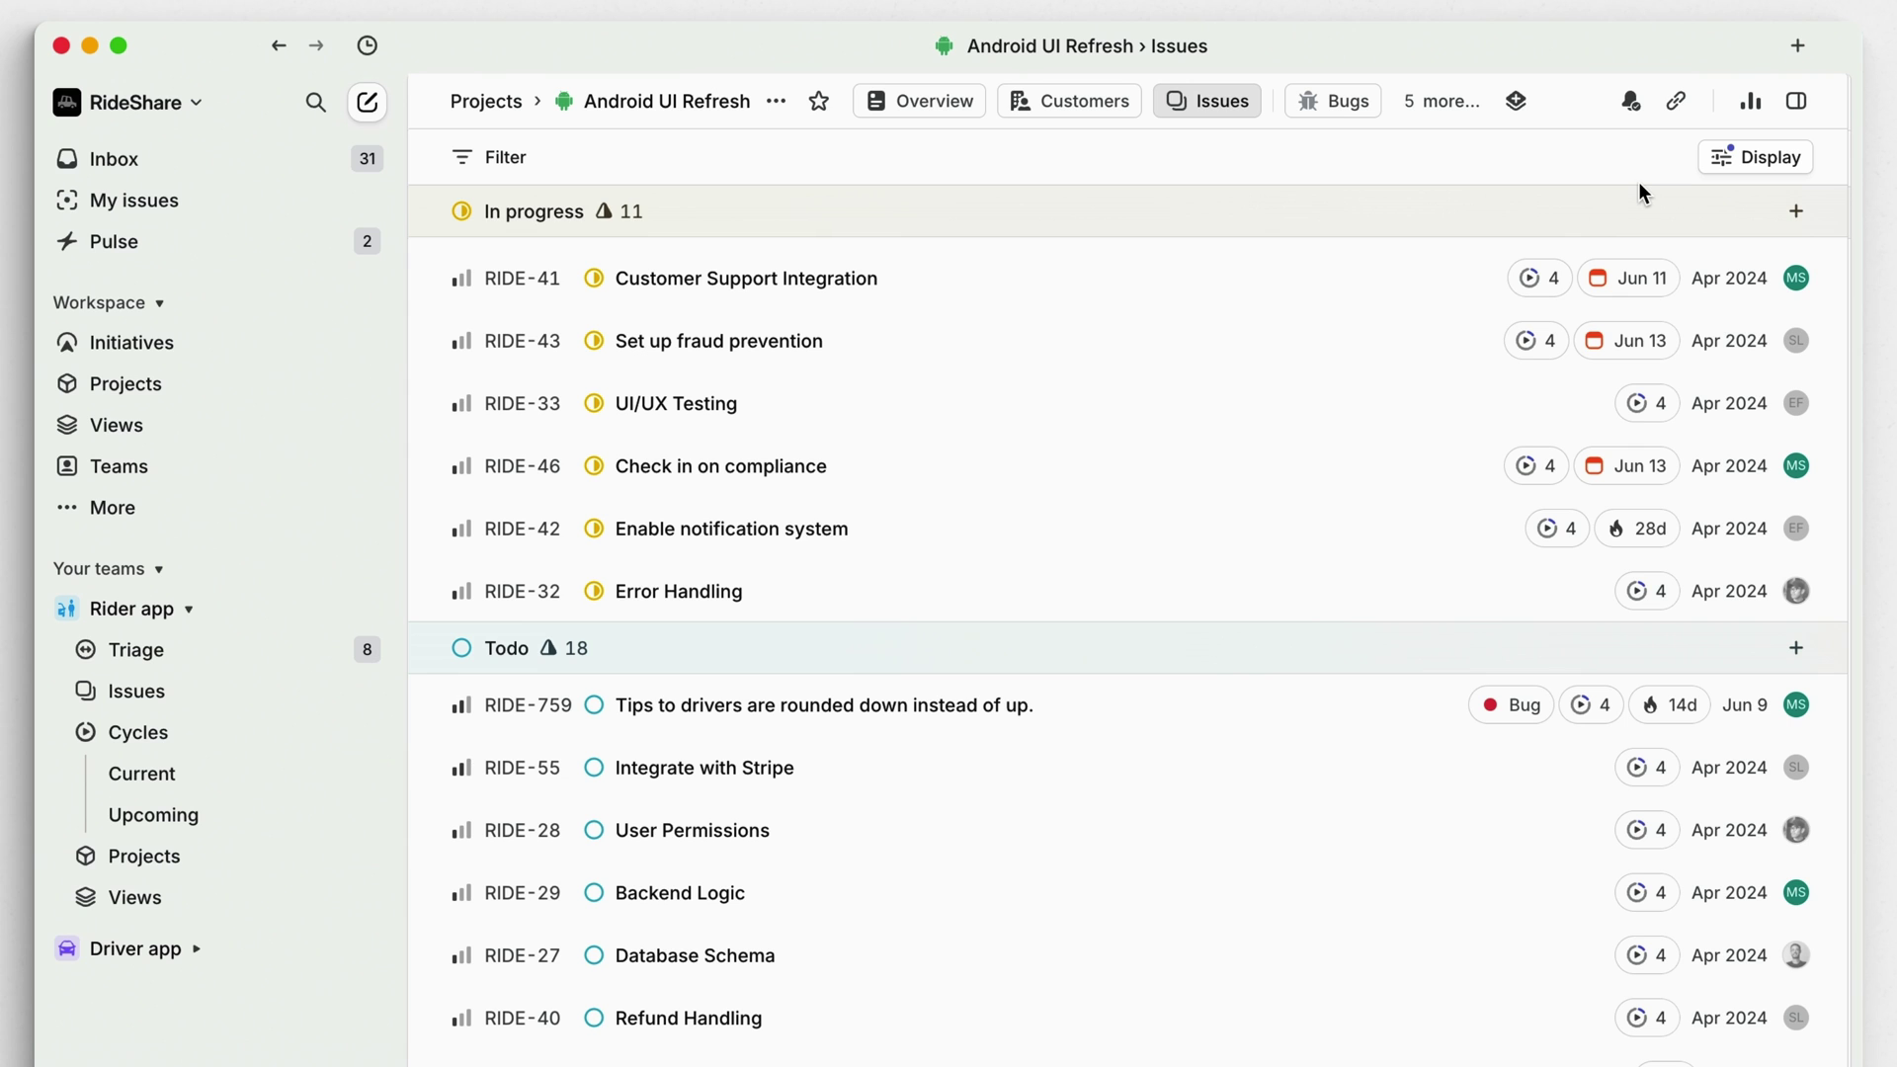
Set RIDE-759's status to Backlog and merge its linked GitHub pull request
key(s)
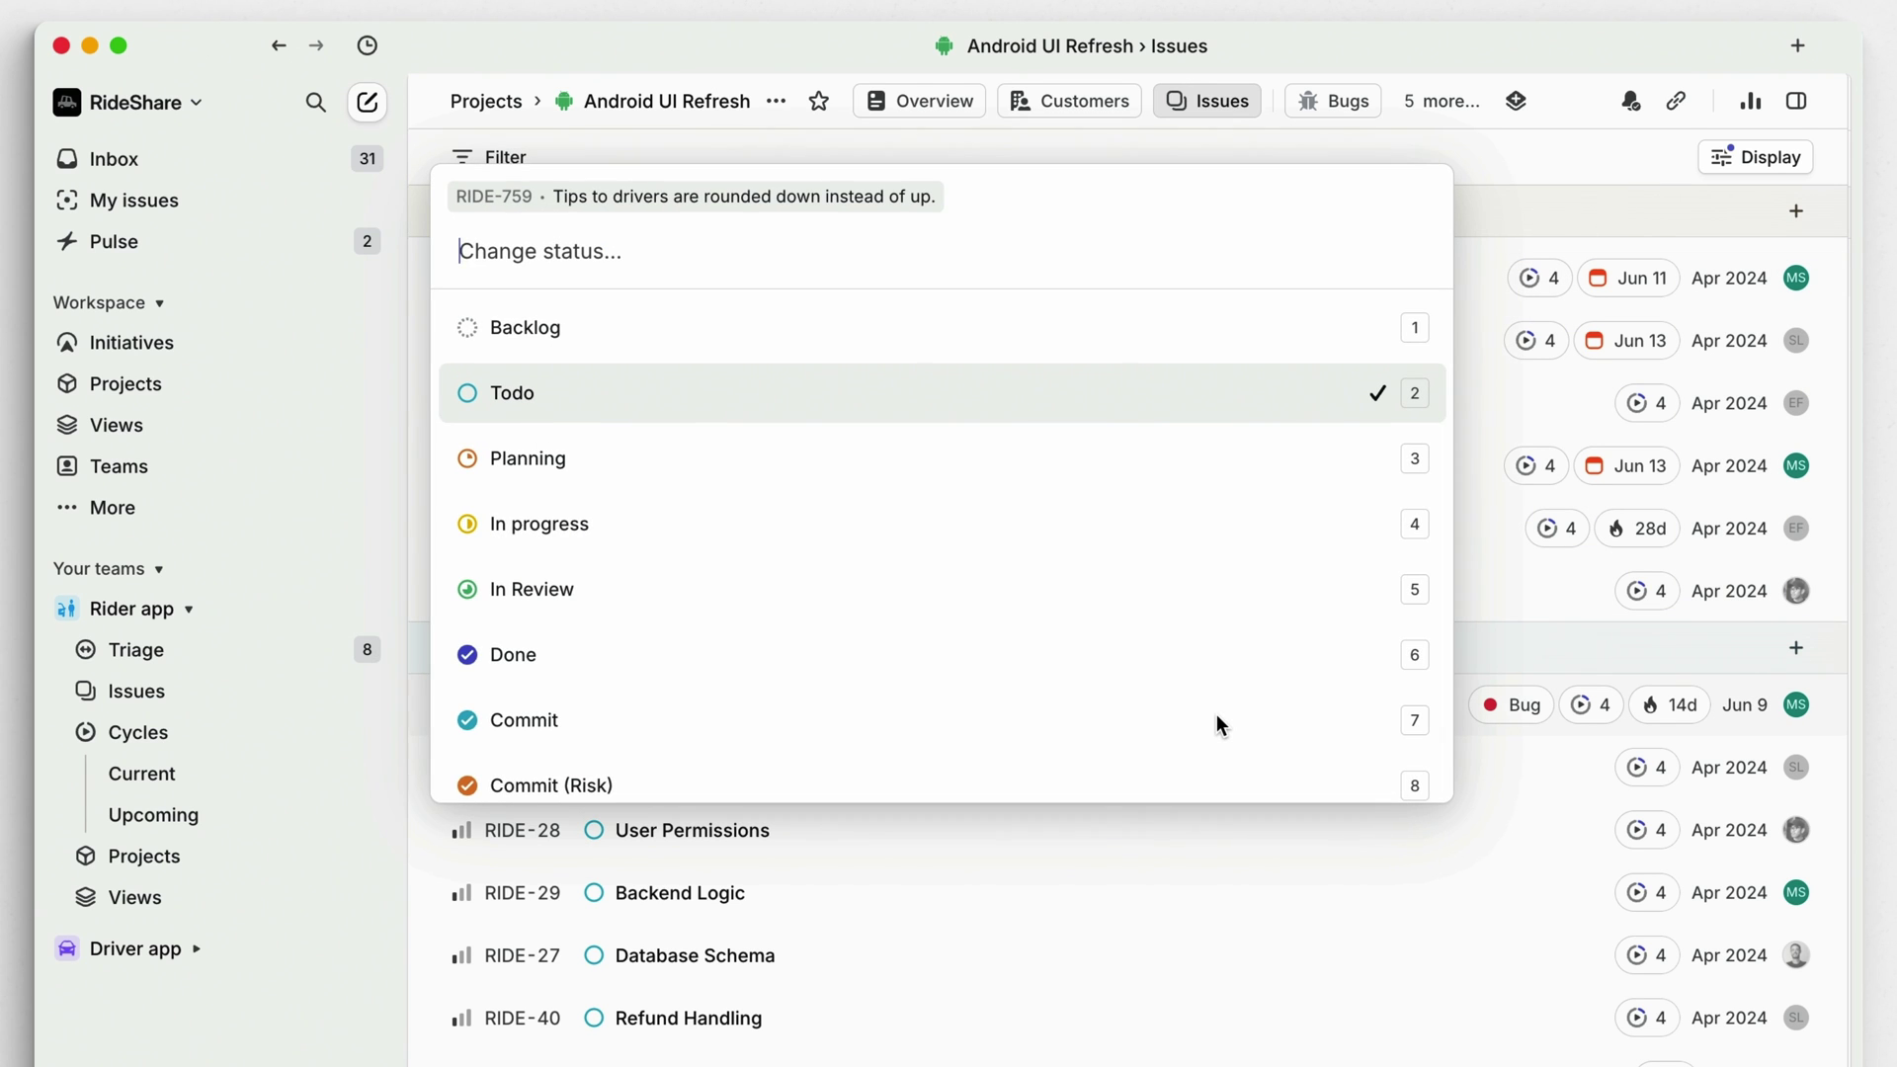
key(Up)
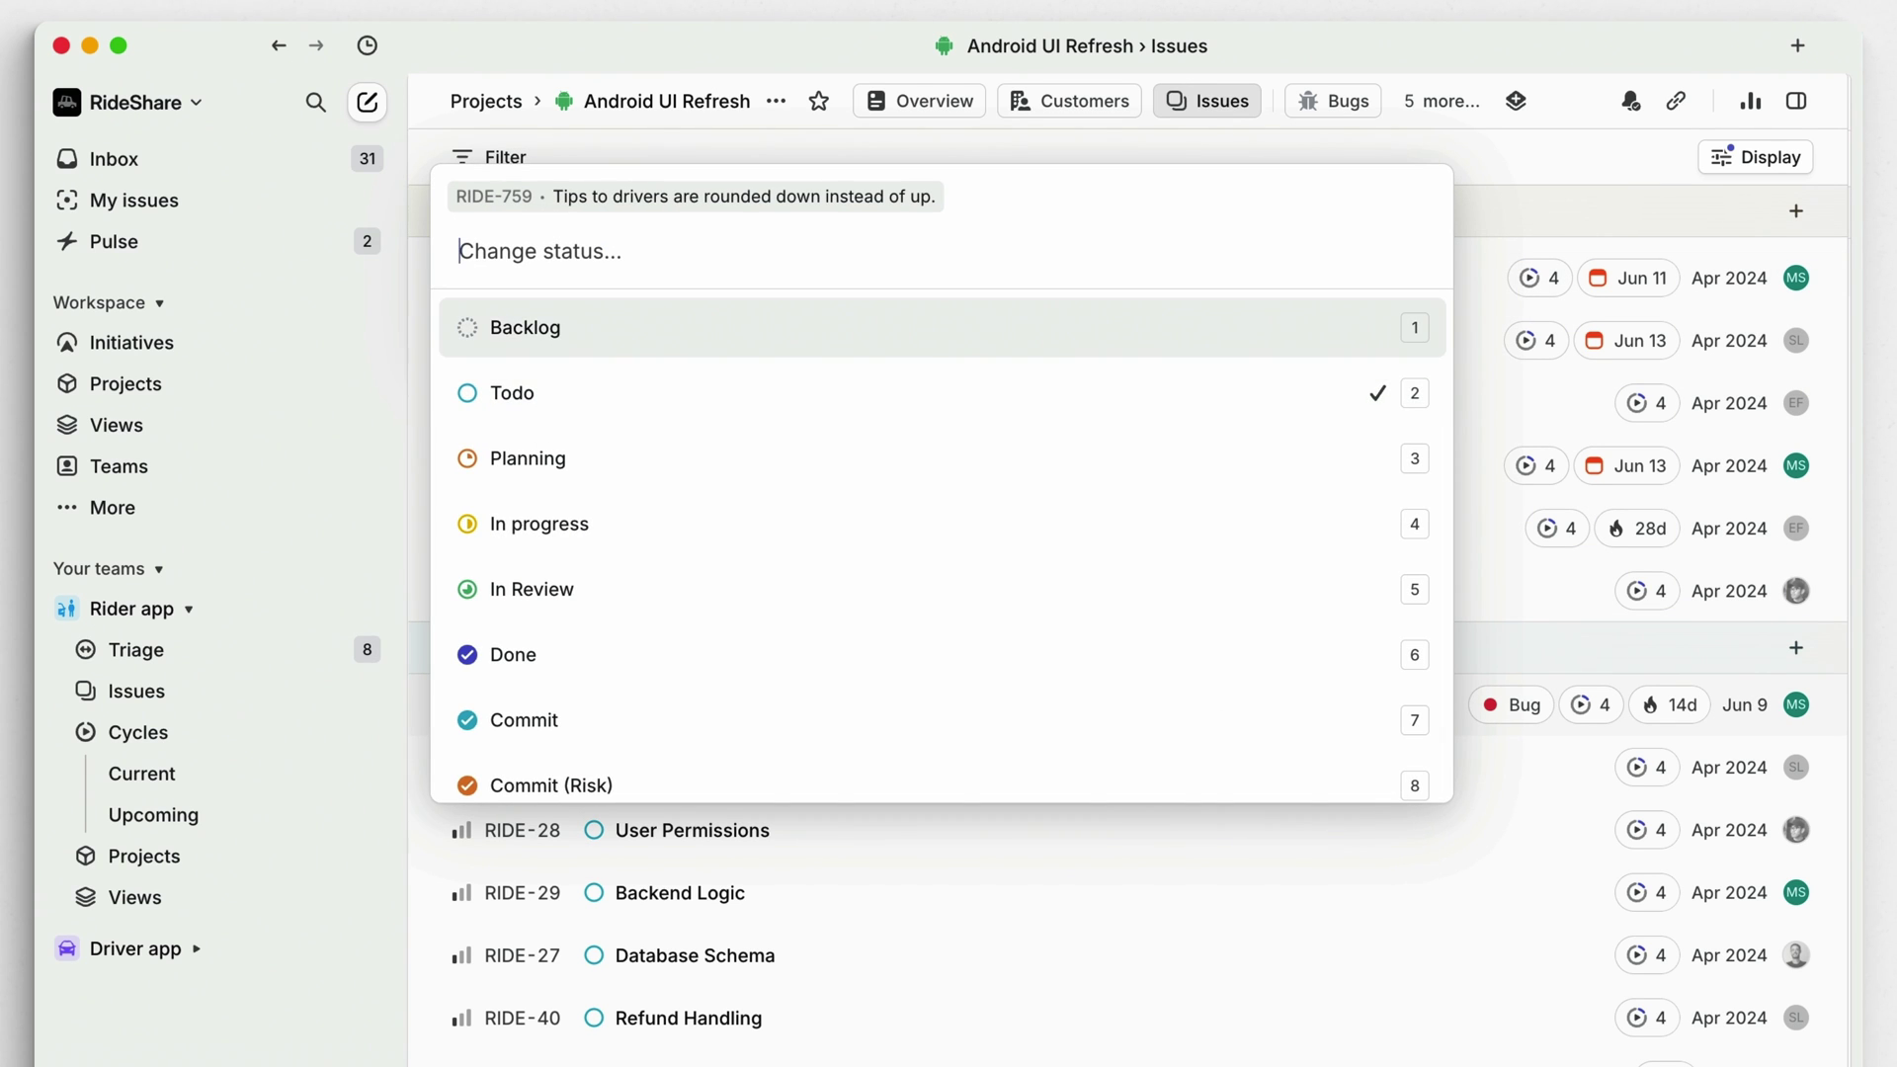
key(Return)
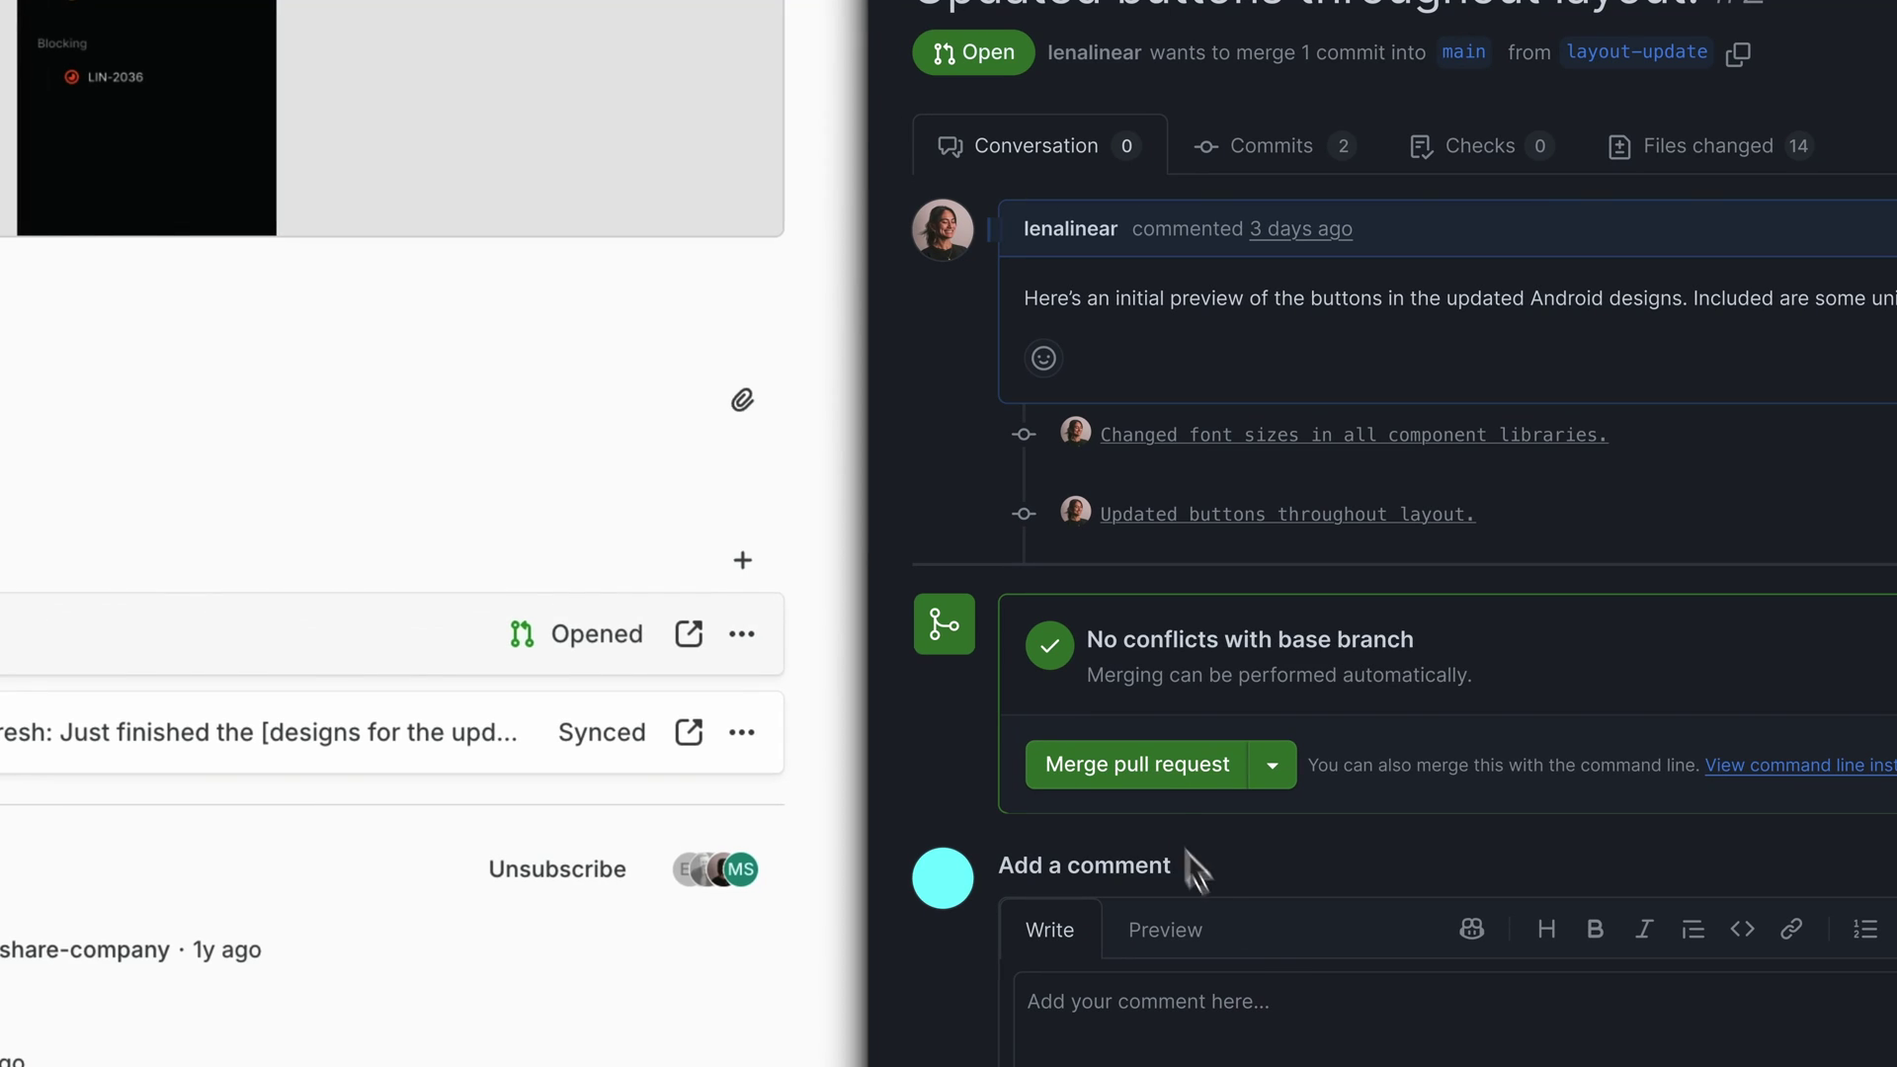
click(1154, 773)
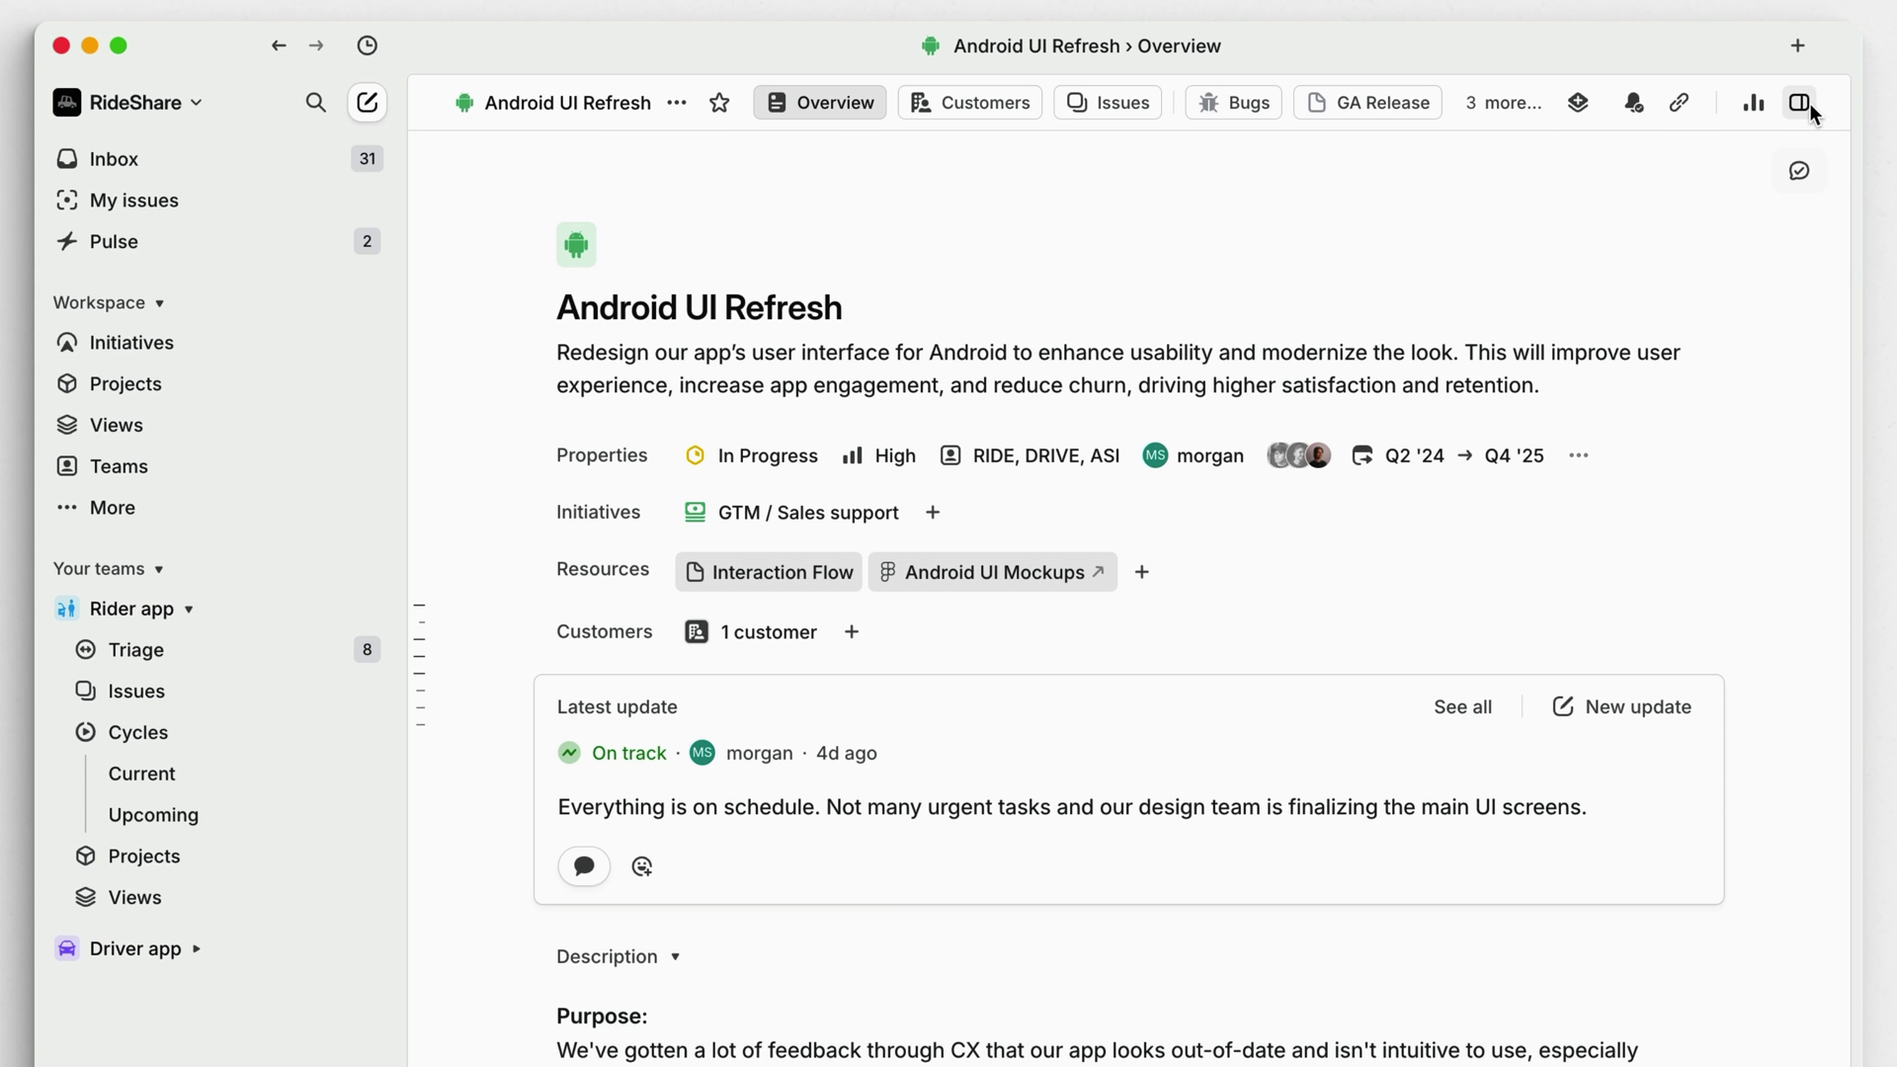
Change Development's Duration in the Project Timeline table from 8 weeks to 6 weeks
click(1800, 103)
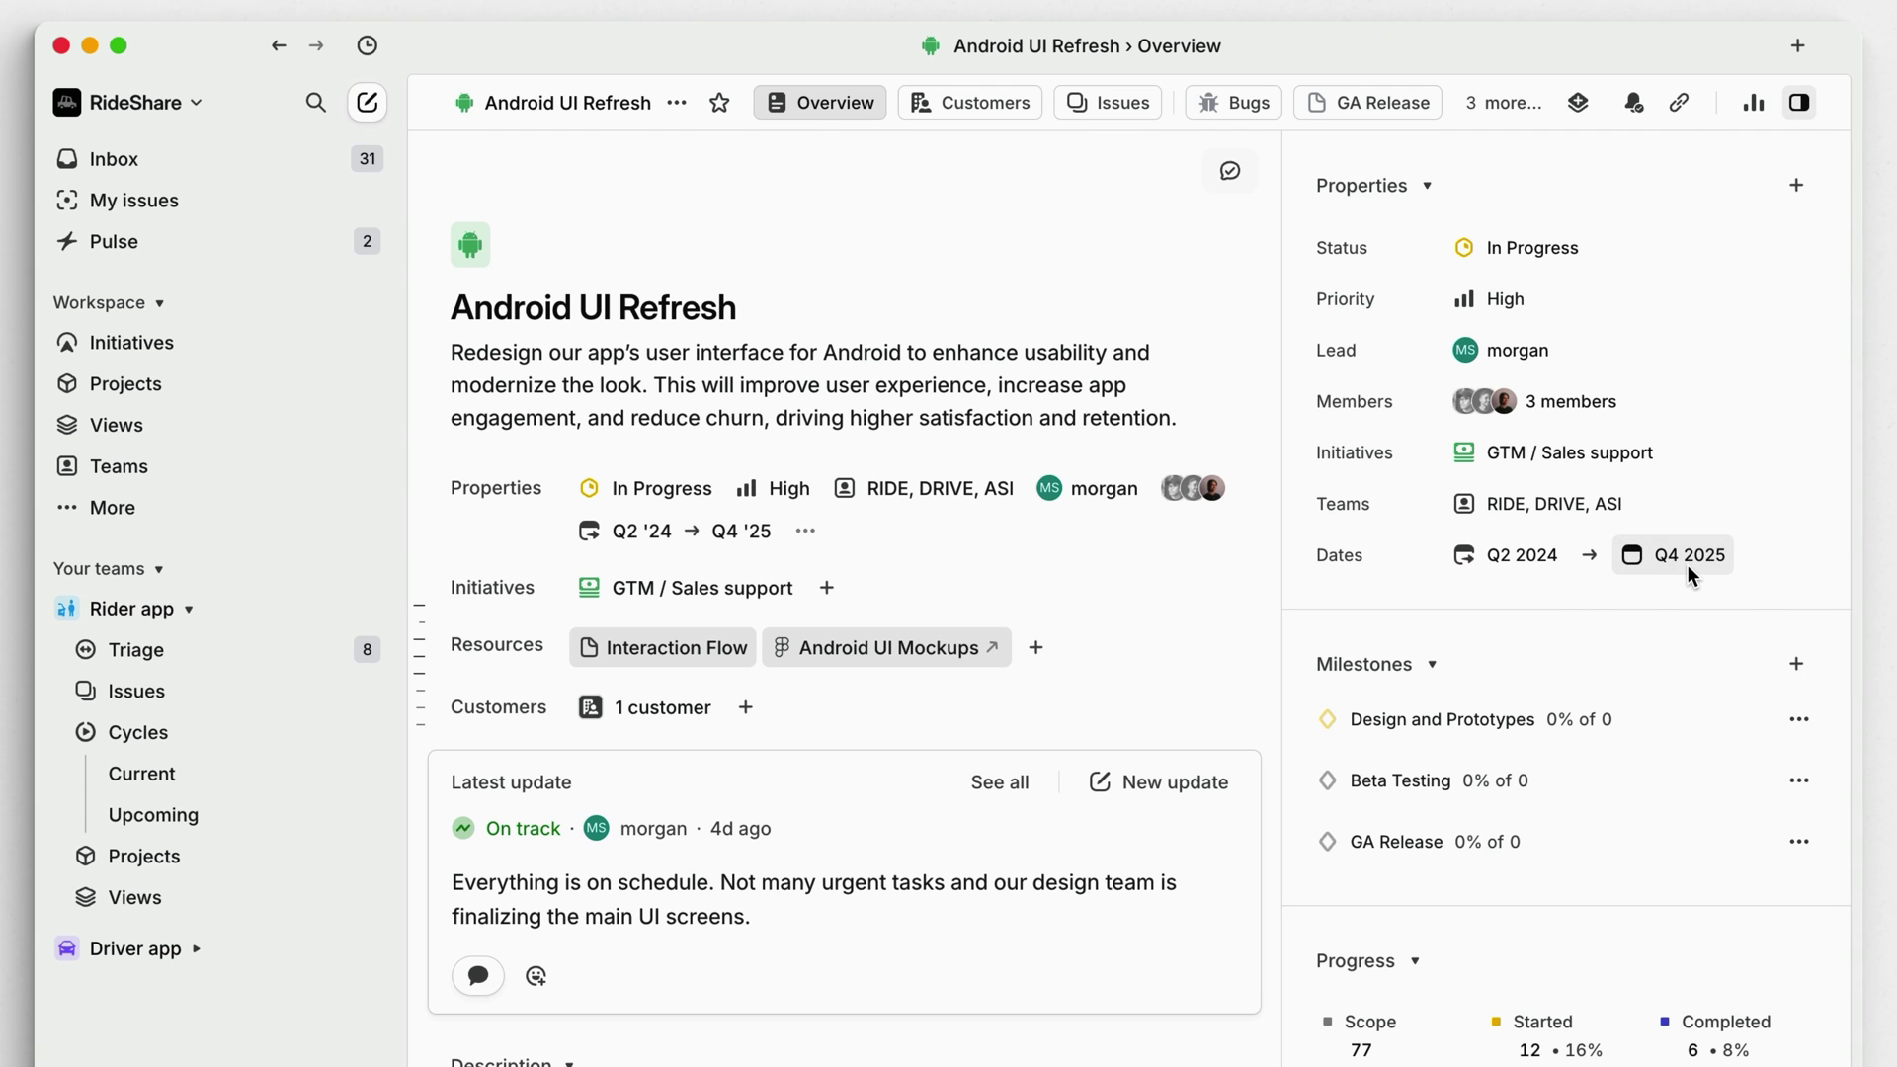
scroll(1617, 726, down, 6)
scroll(1616, 720, down, 2)
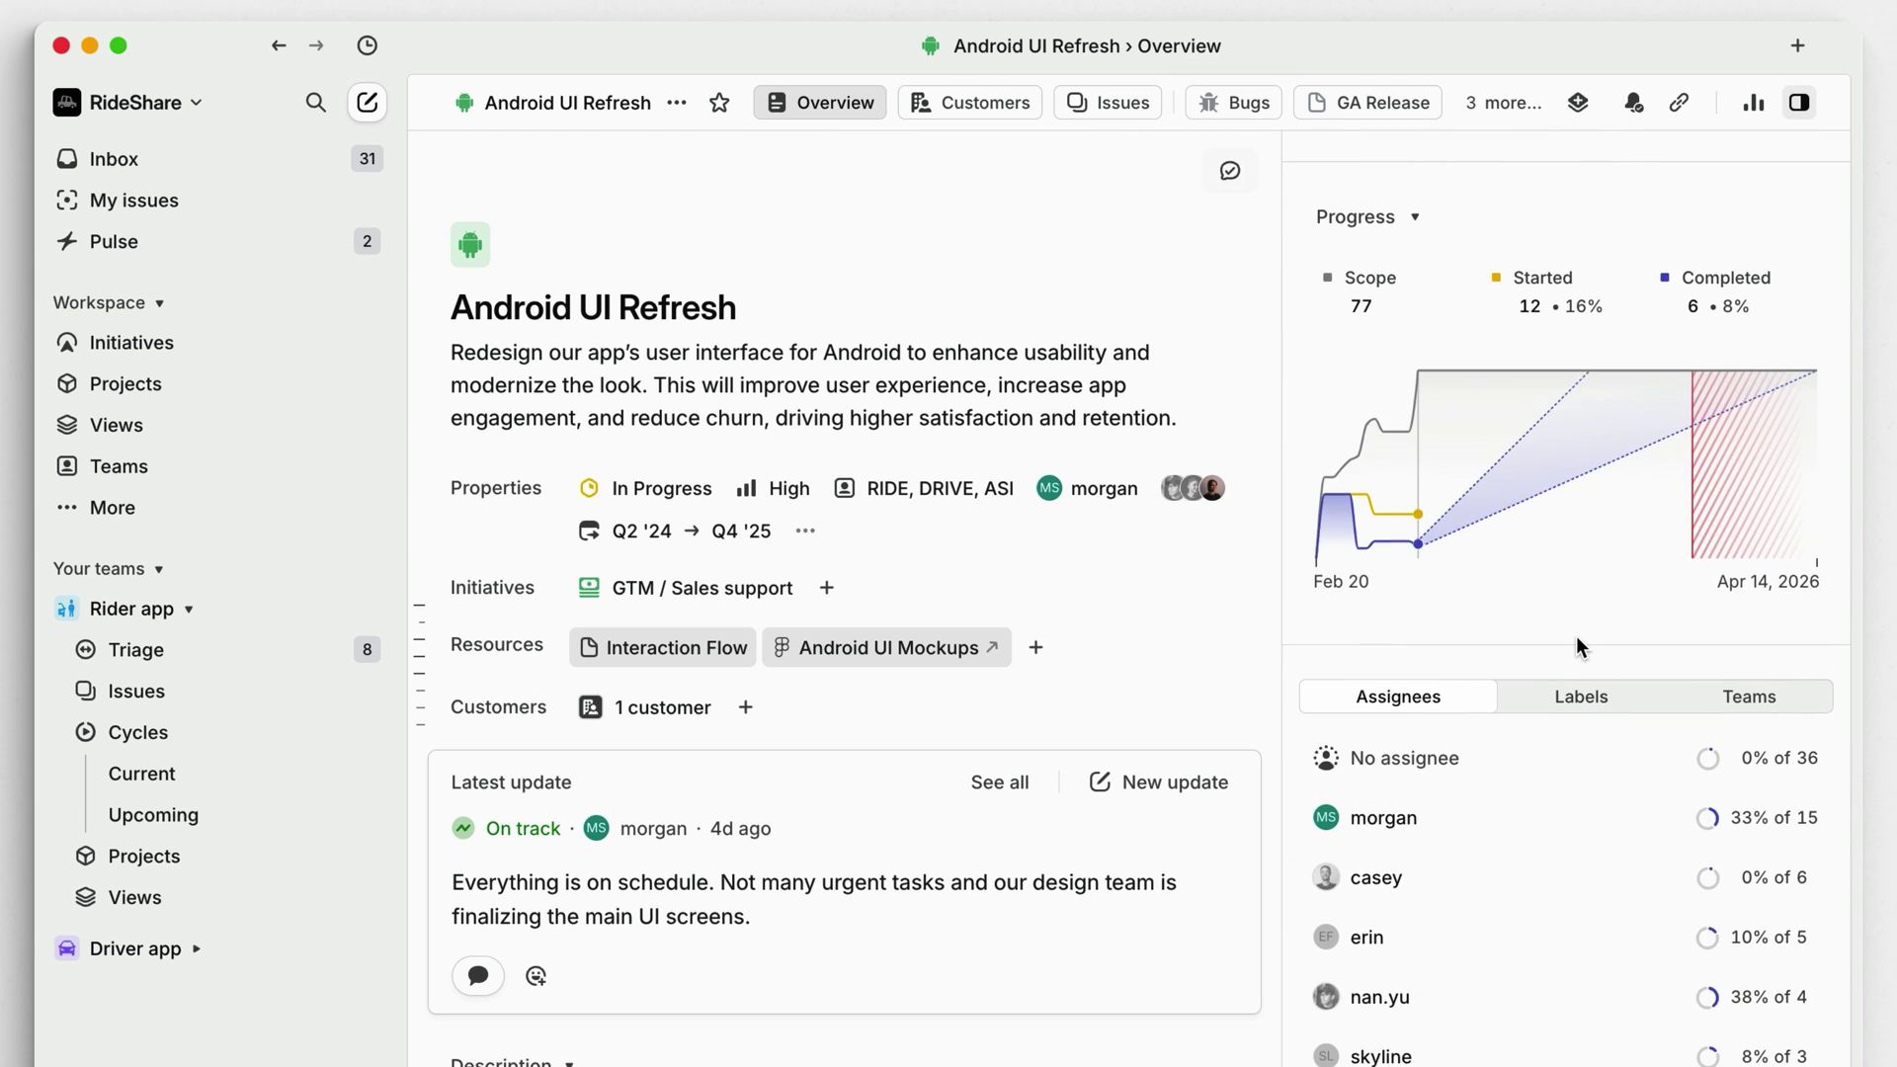
click(1797, 103)
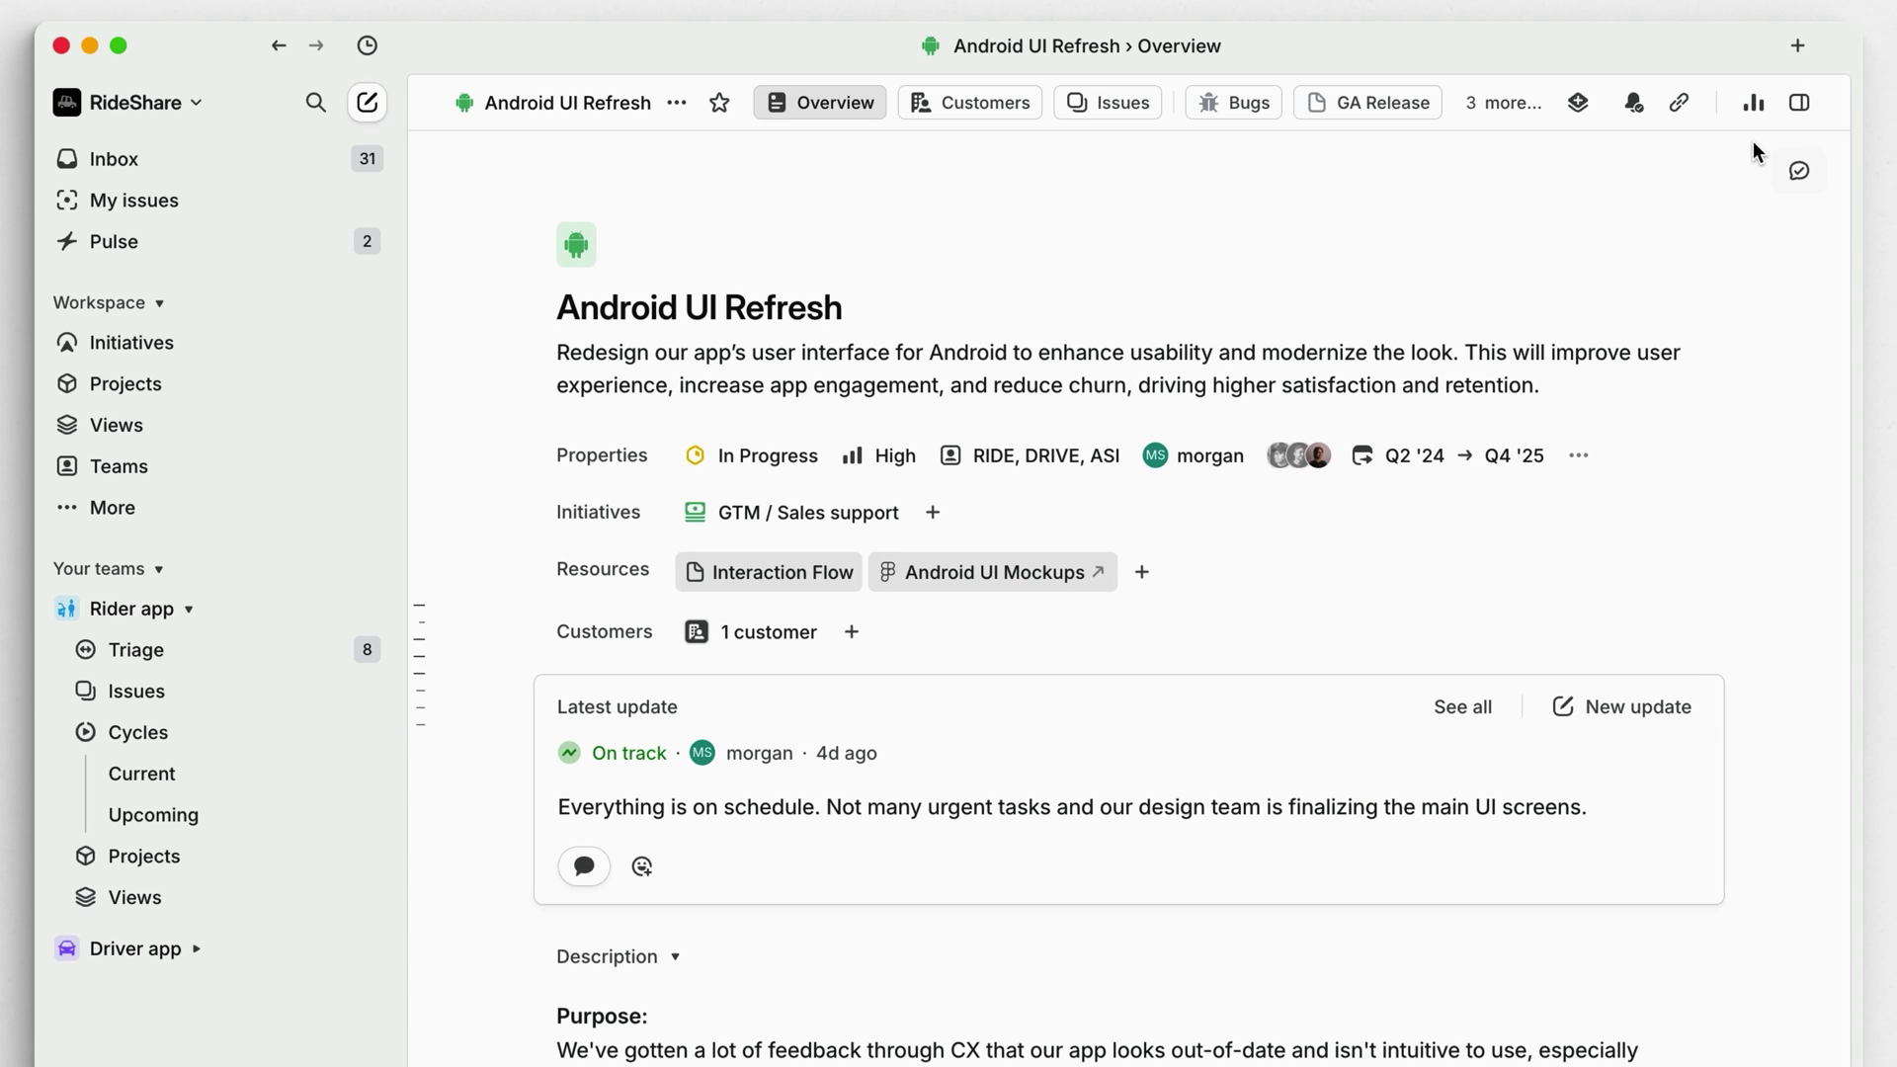
scroll(1219, 770, down, 3)
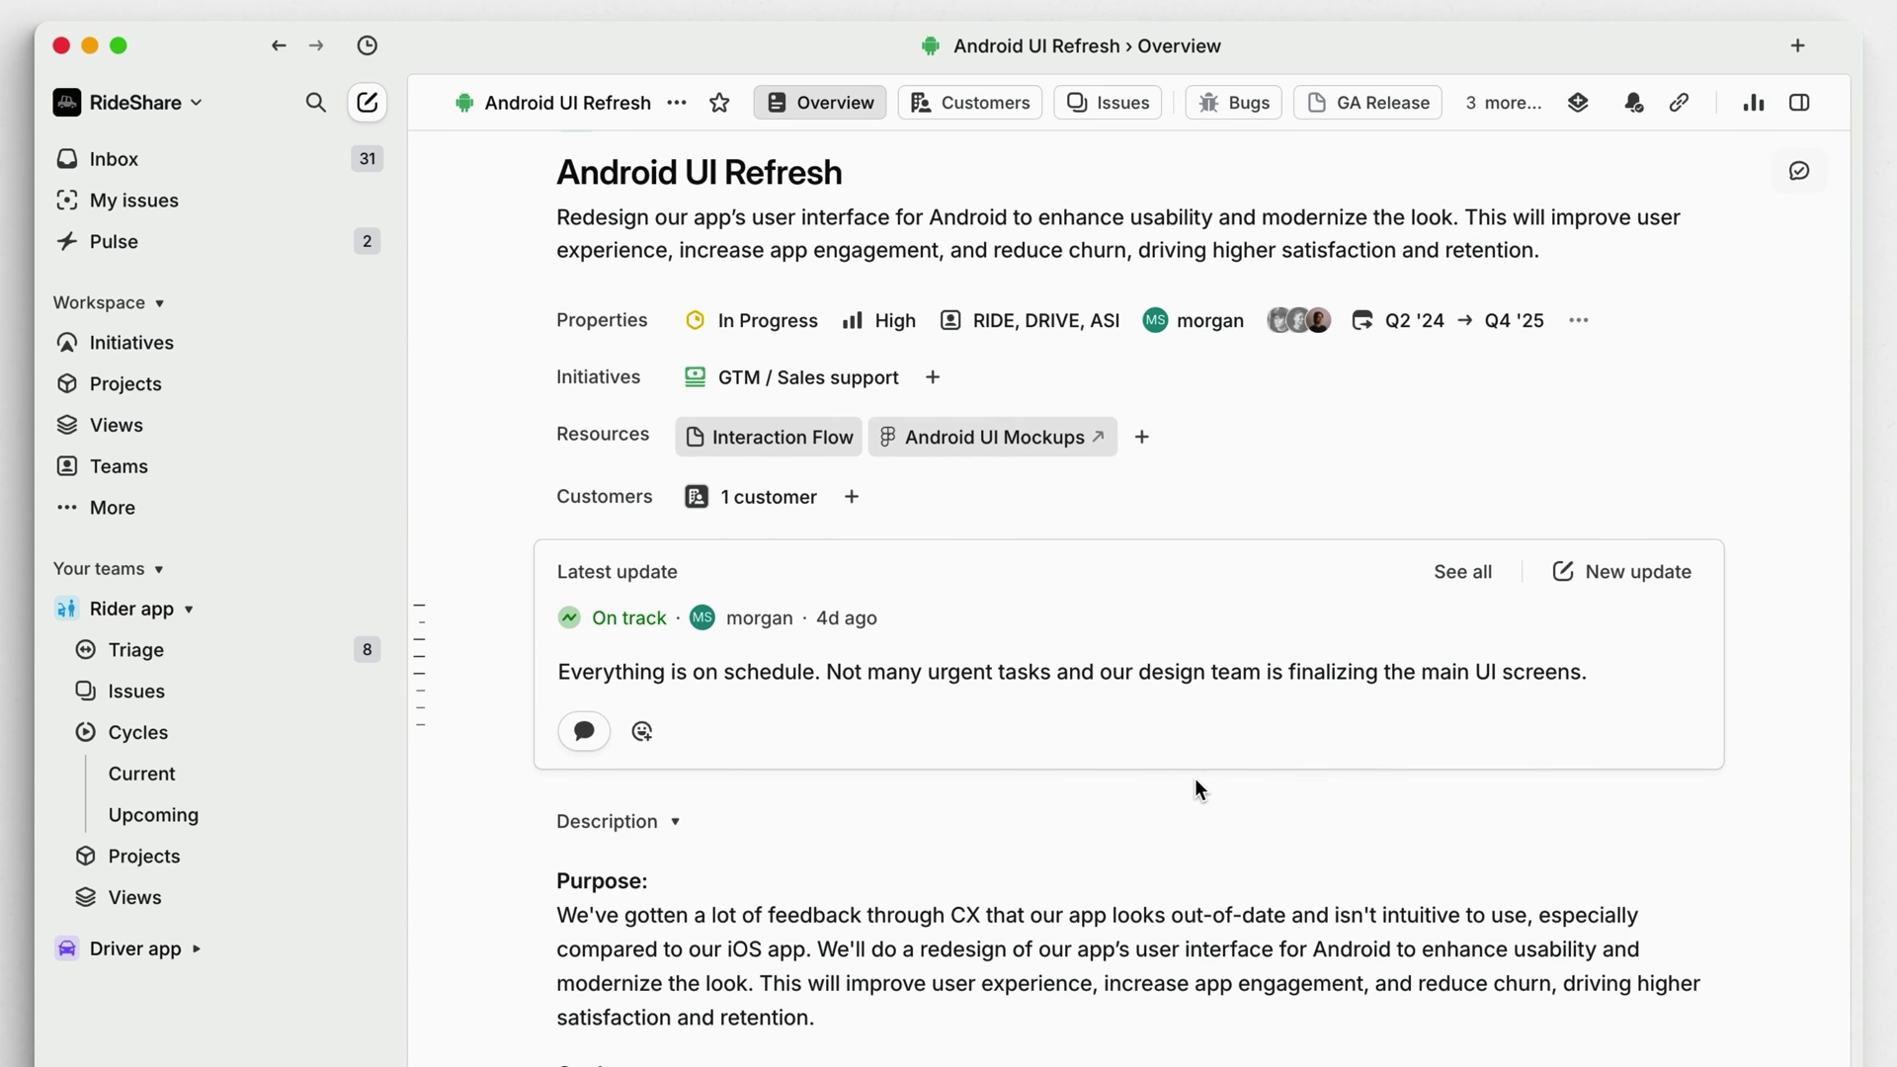
scroll(1195, 780, down, 15)
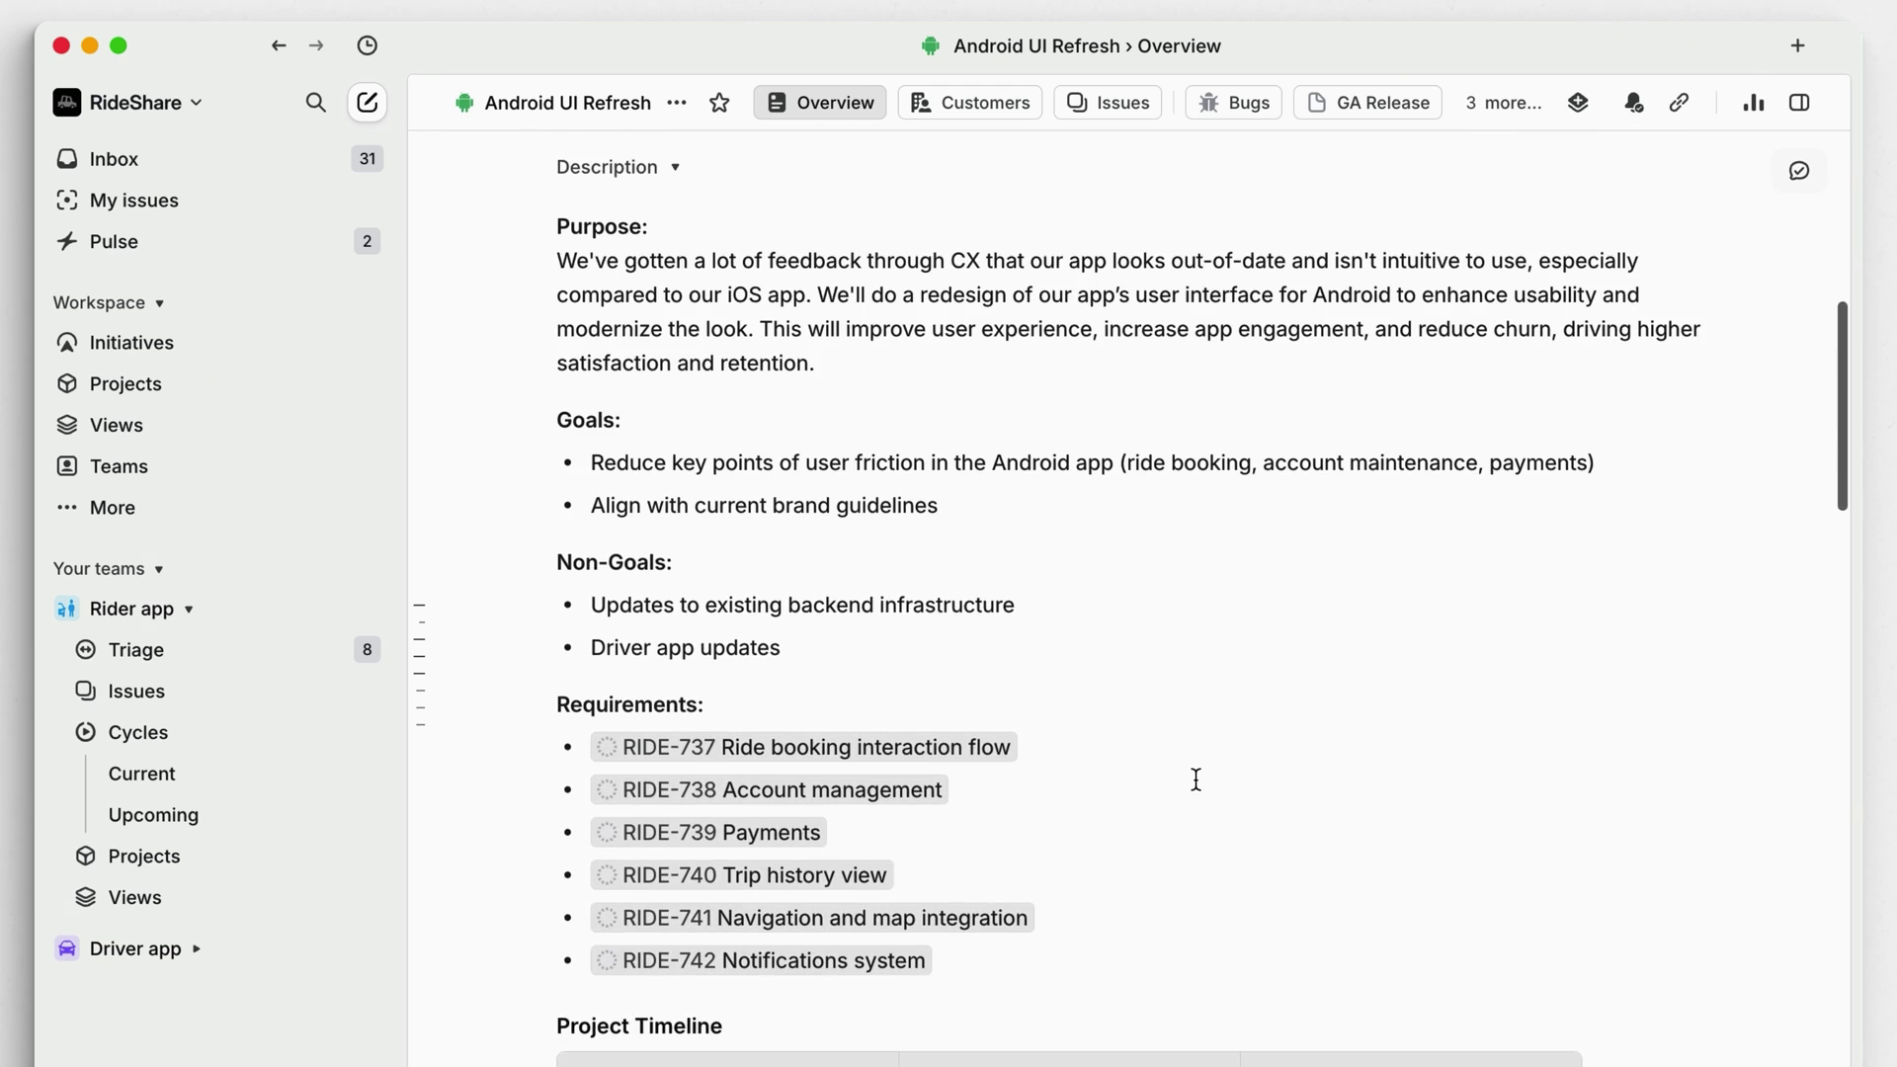
scroll(1195, 780, down, 3)
click(923, 593)
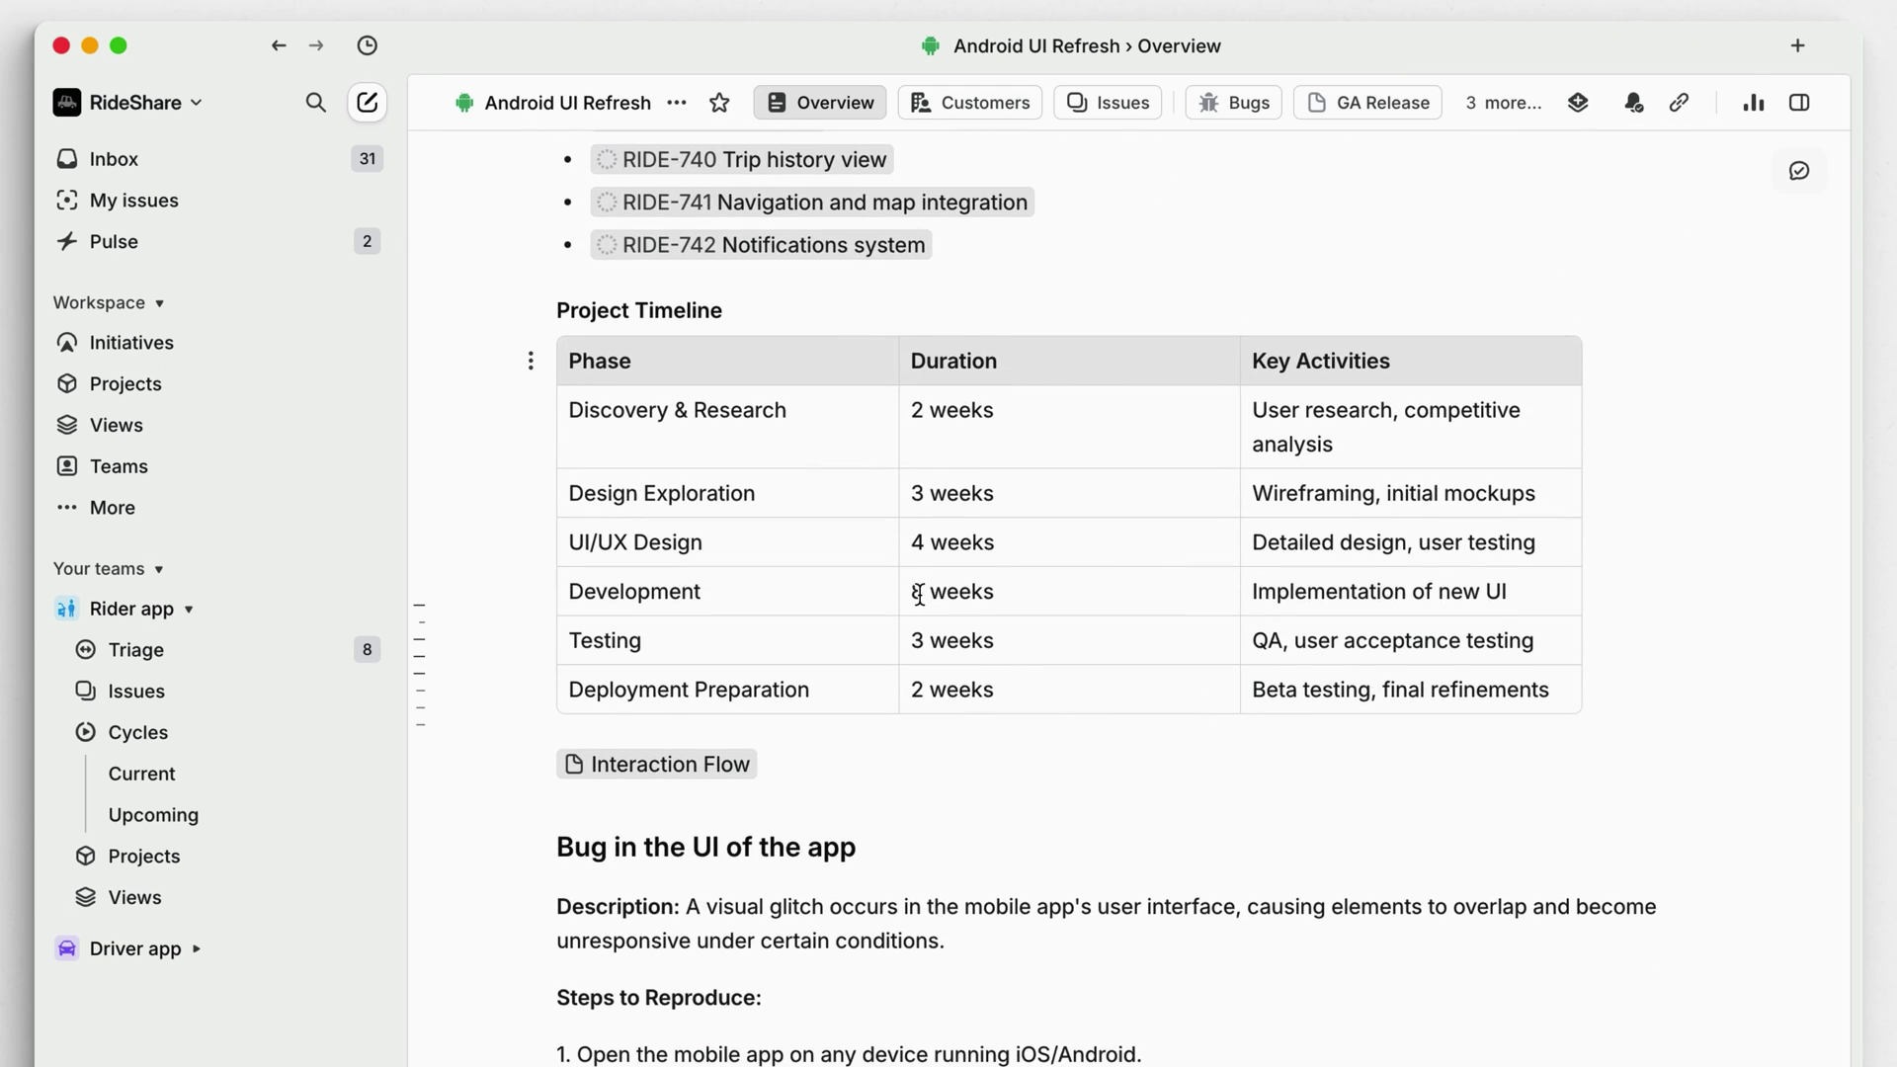
key(BackSpace)
text(6)
click(283, 652)
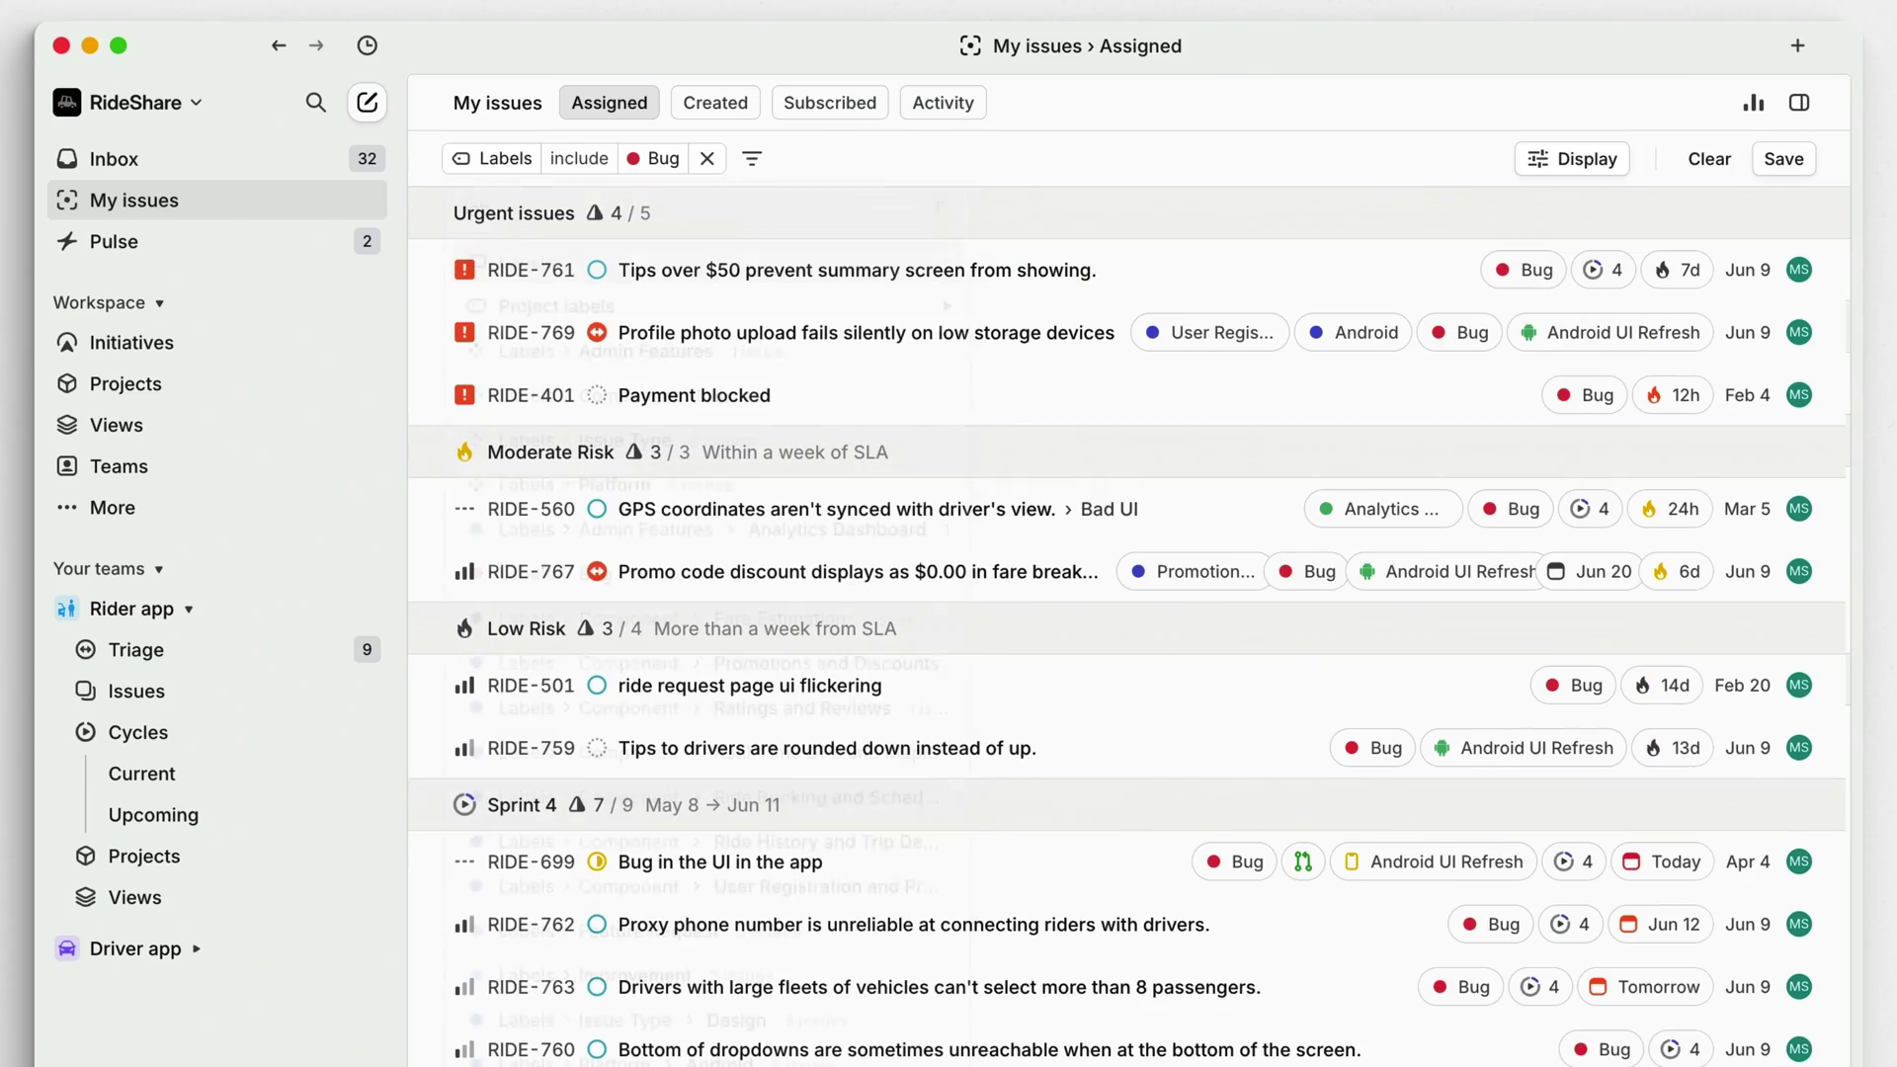
Bring up the Grouping choices in Display options for the Bug-filtered assigned list
click(1598, 159)
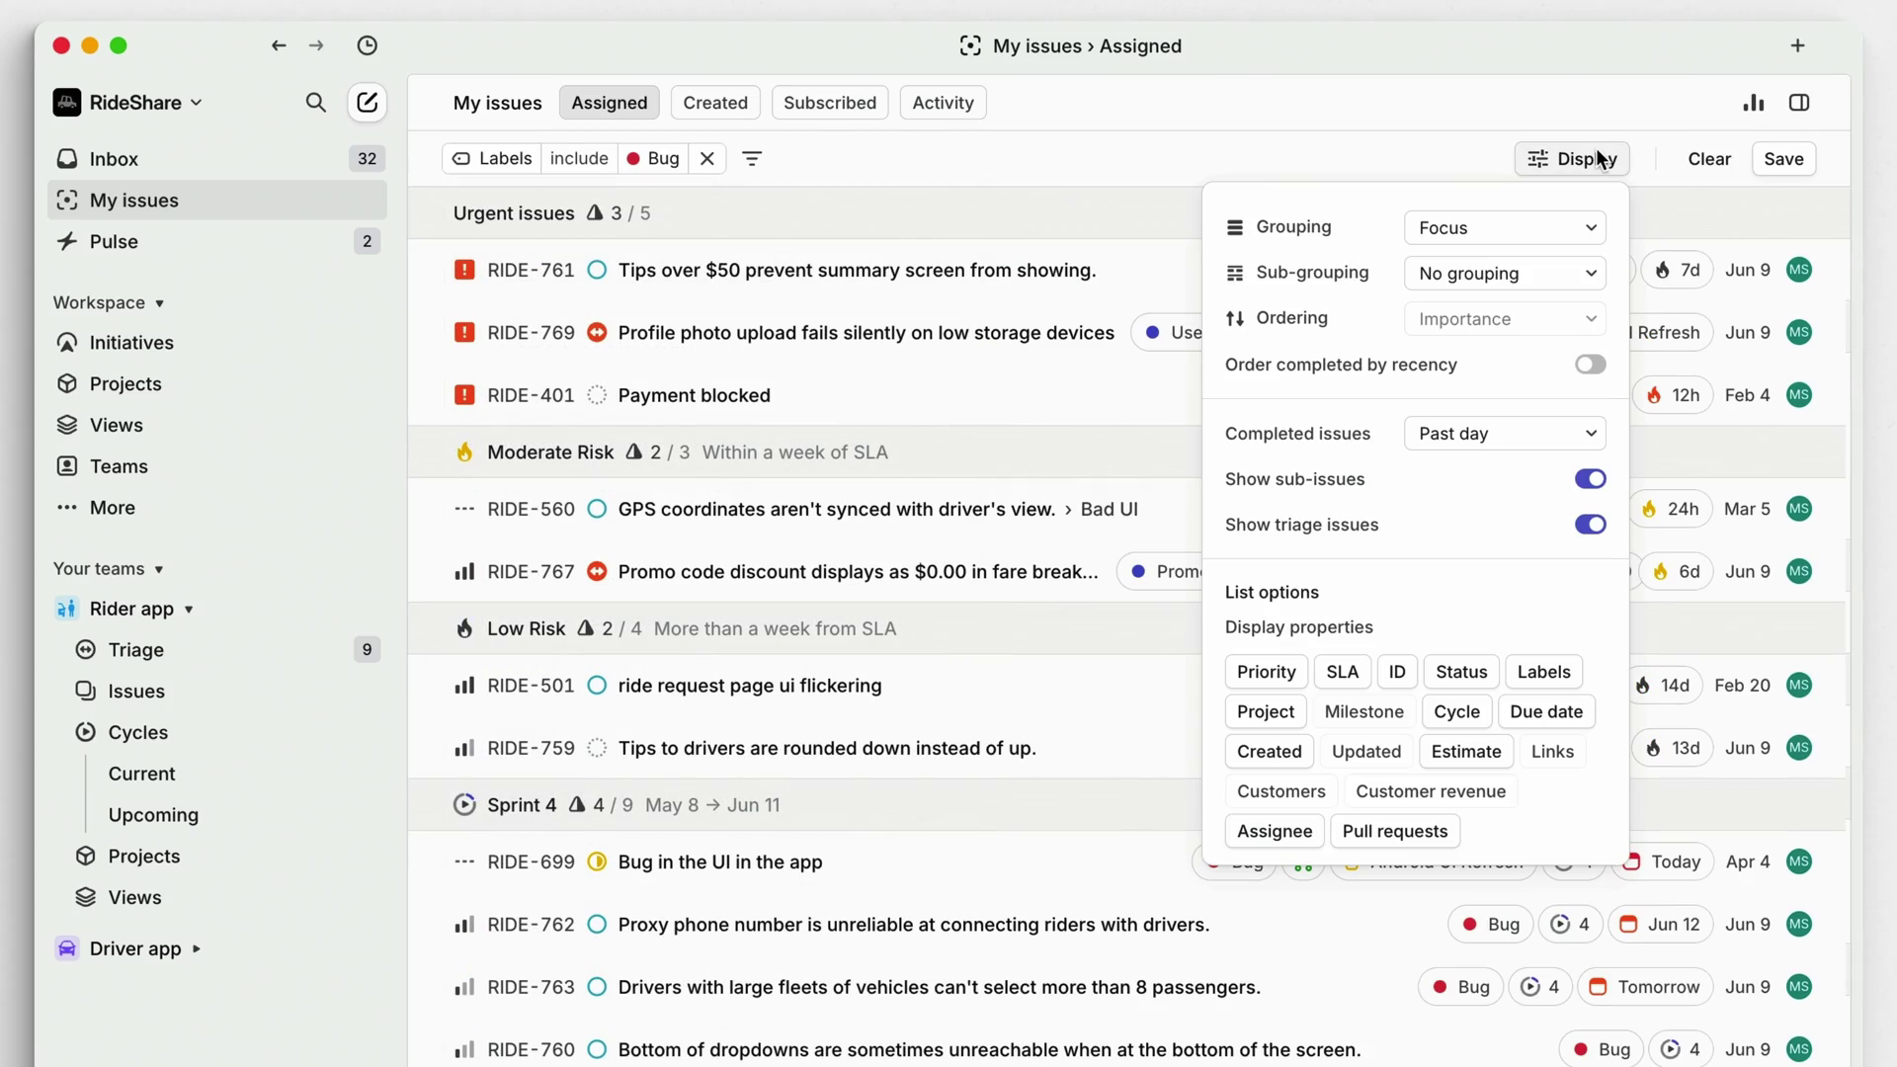
click(1546, 223)
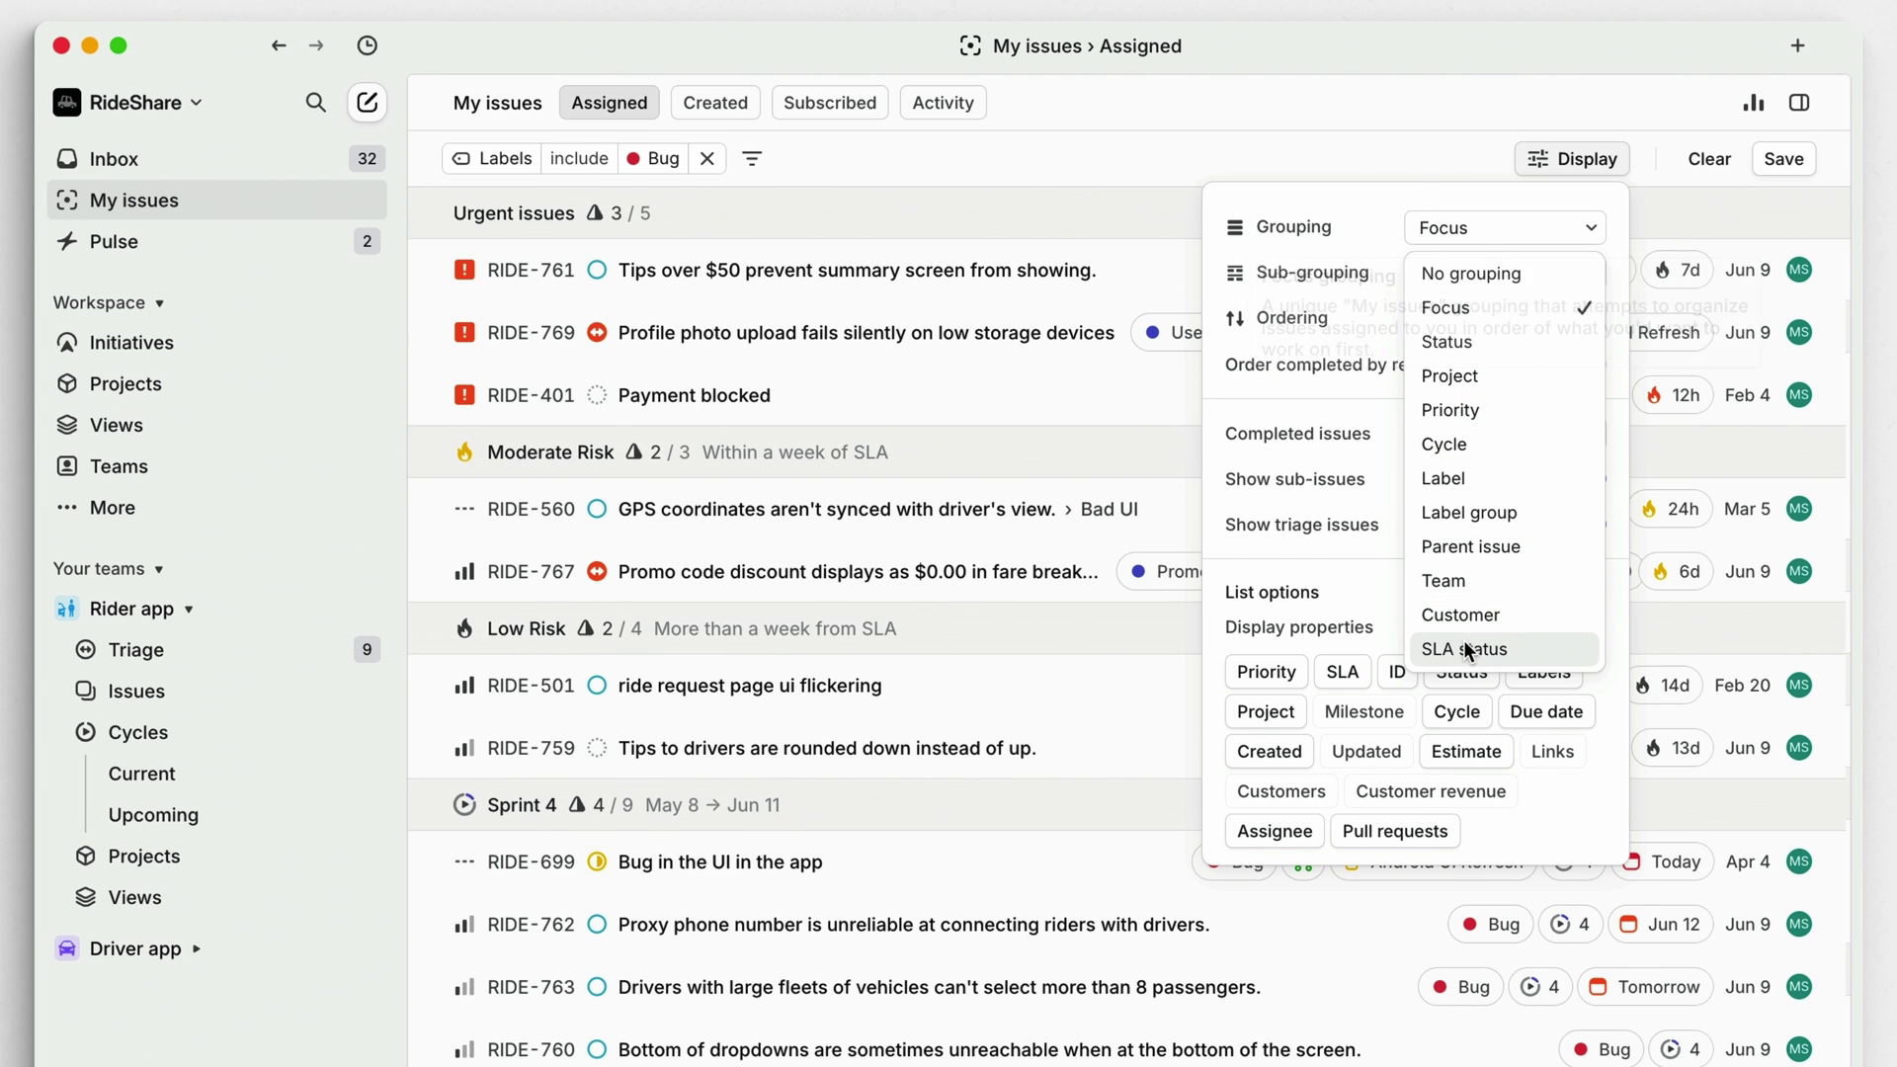